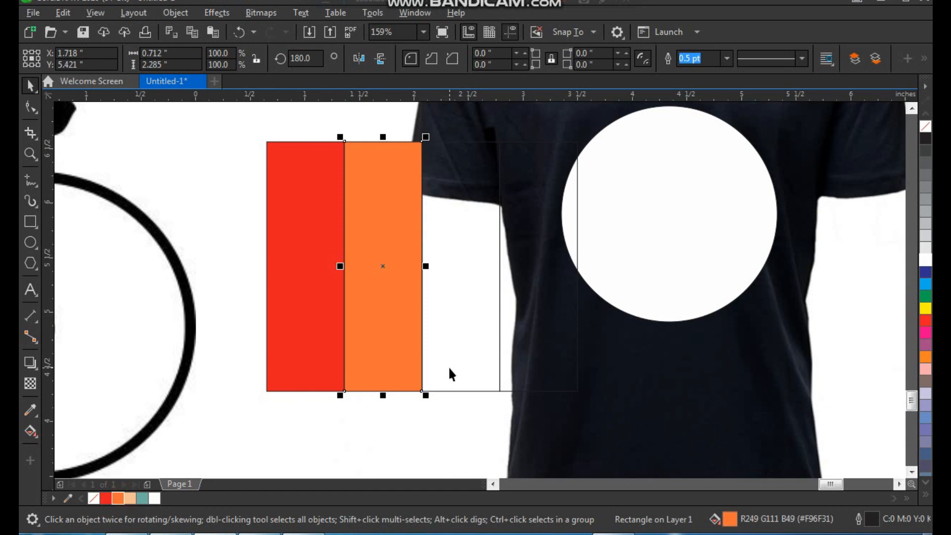
Fill the third rectangle with light peach (#F4C192) and the fourth with teal (#6DAFA1)
left_click(134, 499)
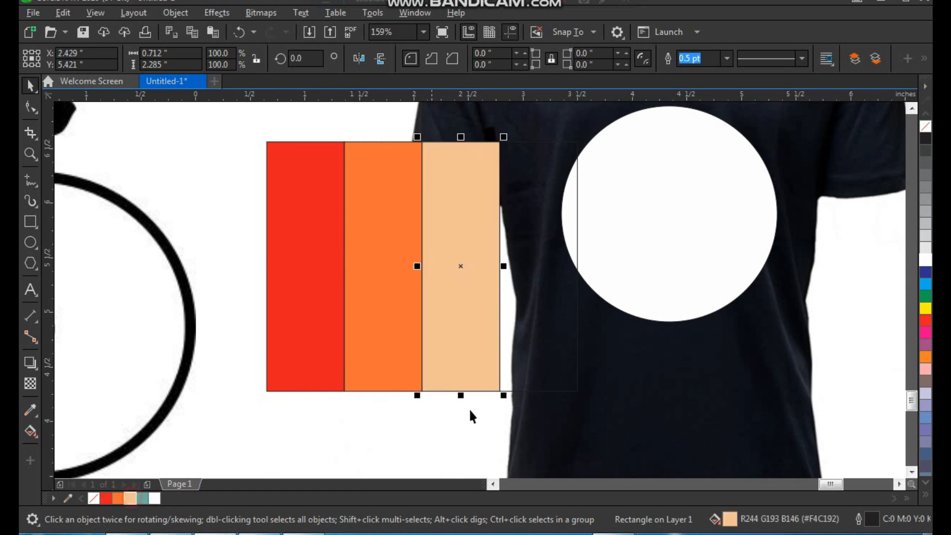
left_click(528, 365)
left_click(143, 499)
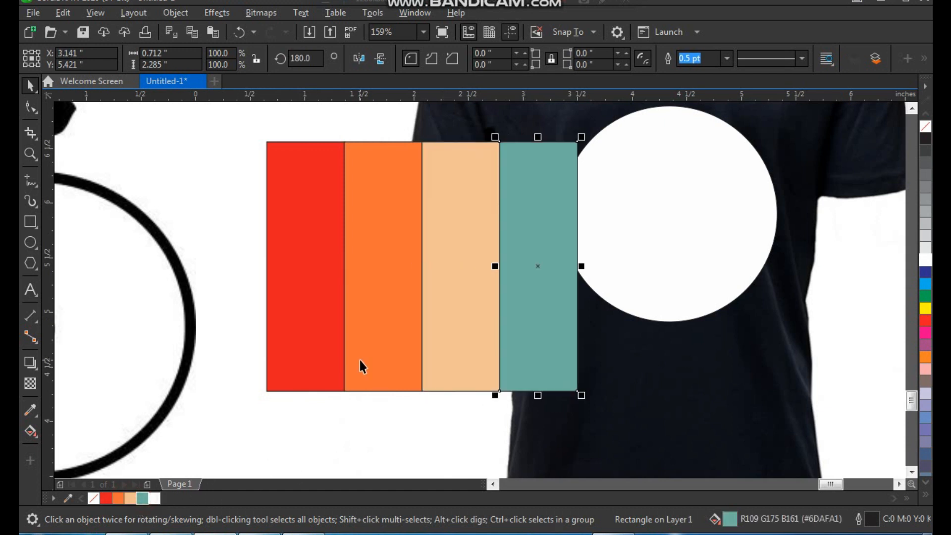
Select the four coloured rectangles and group them
scroll(359, 358, "down", 2)
scroll(407, 289, "up", 3)
left_click(501, 291, "shift")
left_click(397, 292, "shift")
left_click(335, 318, "shift")
key("ctrl+g")
Align the striped rectangle group with the white circle on the shirt, centred horizontally and vertically
scroll(340, 332, "down", 2)
key("F2")
left_click_drag(297, 154, 679, 398)
left_click(638, 278, "shift")
key("c")
key("e")
Narrow the striped group symmetrically to about 2.01 inches wide and bring the white circle to the front
left_click(781, 283)
left_click(634, 240)
key("F2")
left_click_drag(784, 123, 413, 434)
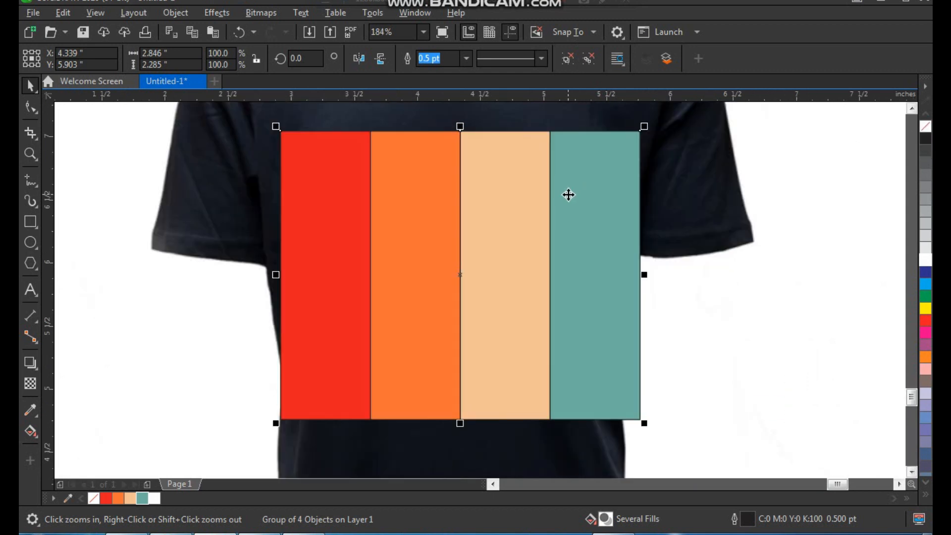
left_click_drag(647, 275, 582, 274)
left_click(558, 280, "alt")
key("shift+Page_Up")
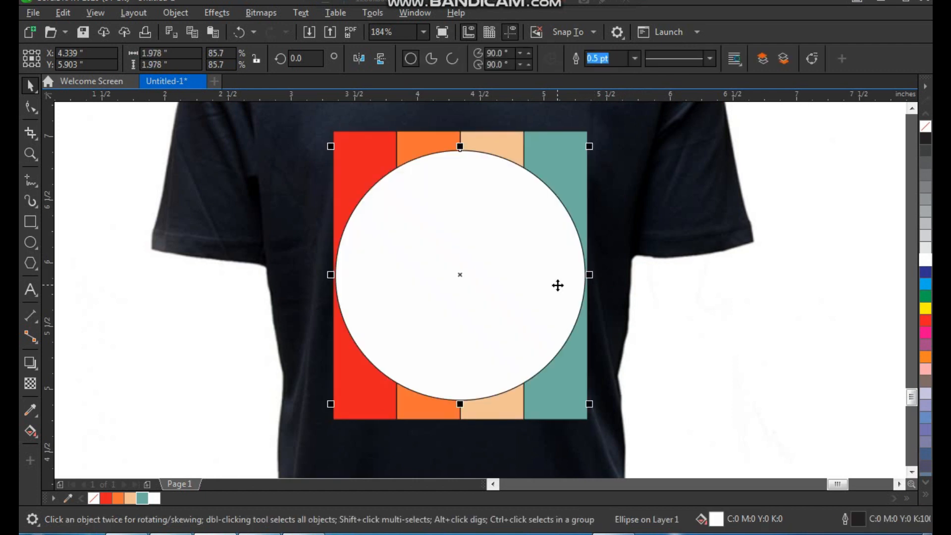
Set the outline width of the striped rectangle group to 1.5 pt
left_click(714, 288)
left_click(554, 152)
key("F2")
left_click_drag(634, 126, 433, 236)
left_click(466, 59)
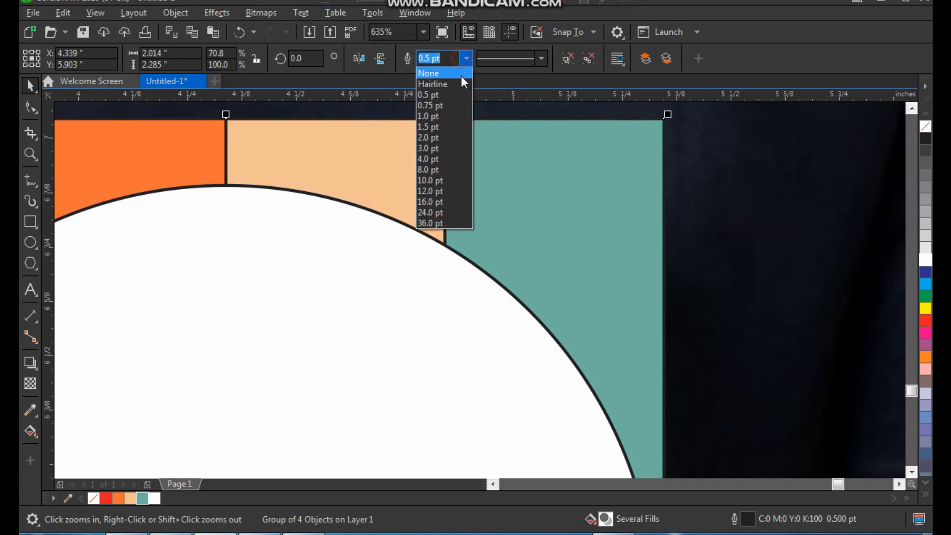
left_click(429, 127)
PowerClip the striped group inside the white circle and remove the circle's outline
key("F3")
key("F2")
left_click_drag(585, 153, 353, 424)
right_click(535, 150)
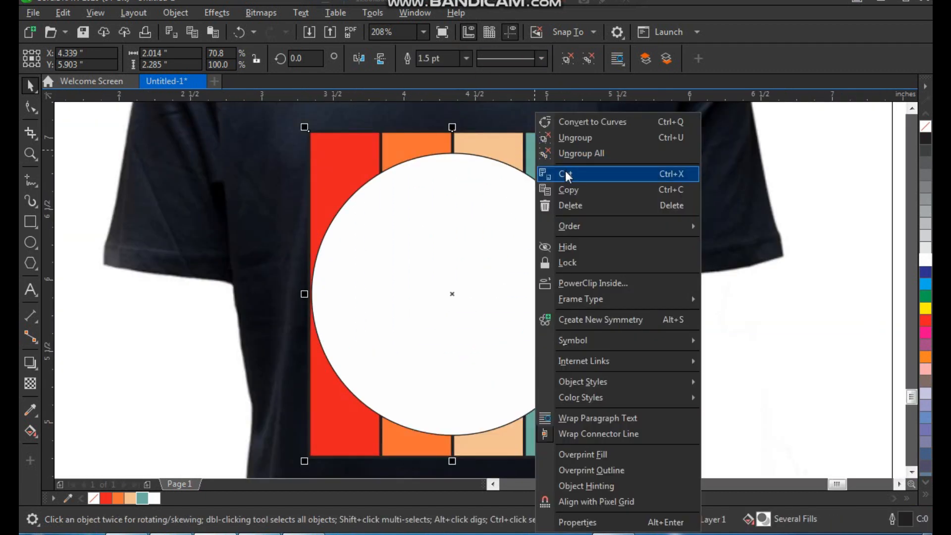
left_click(583, 281)
left_click(527, 272)
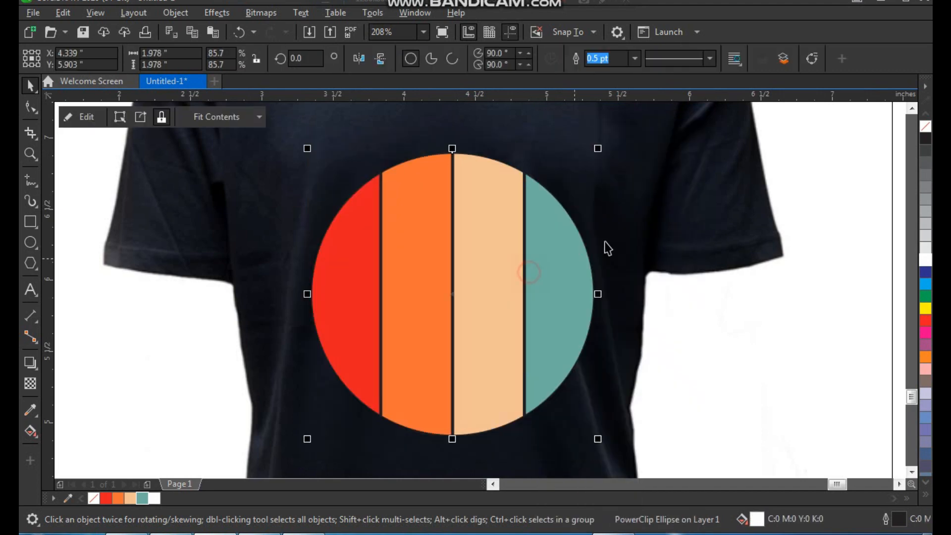
right_click(927, 127)
scroll(409, 286, "down", 4)
left_click(556, 241)
Vectorize the mountain silhouettes bitmap with Quick Trace
left_click(446, 284)
key("F2")
left_click_drag(486, 238, 373, 351)
scroll(398, 308, "down", 3)
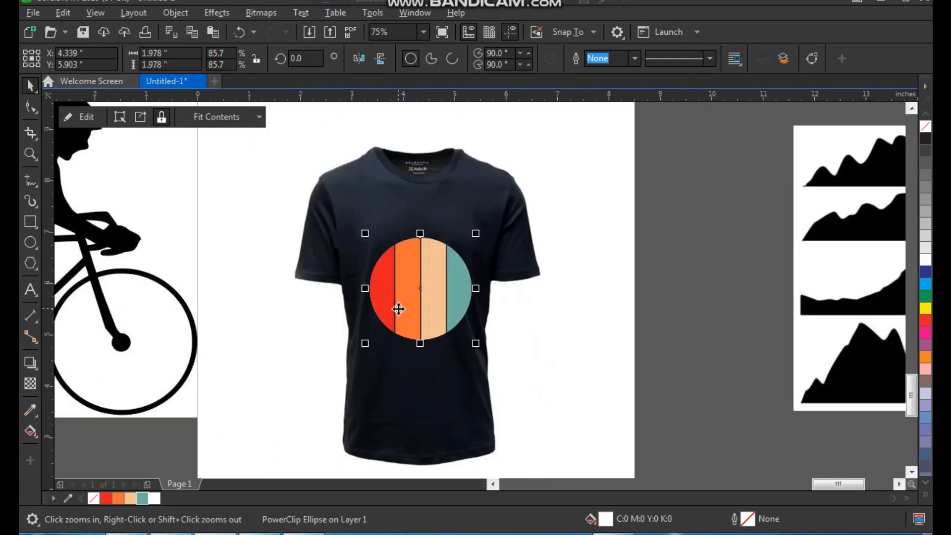
key("F2")
left_click_drag(441, 193, 758, 413)
left_click(614, 287)
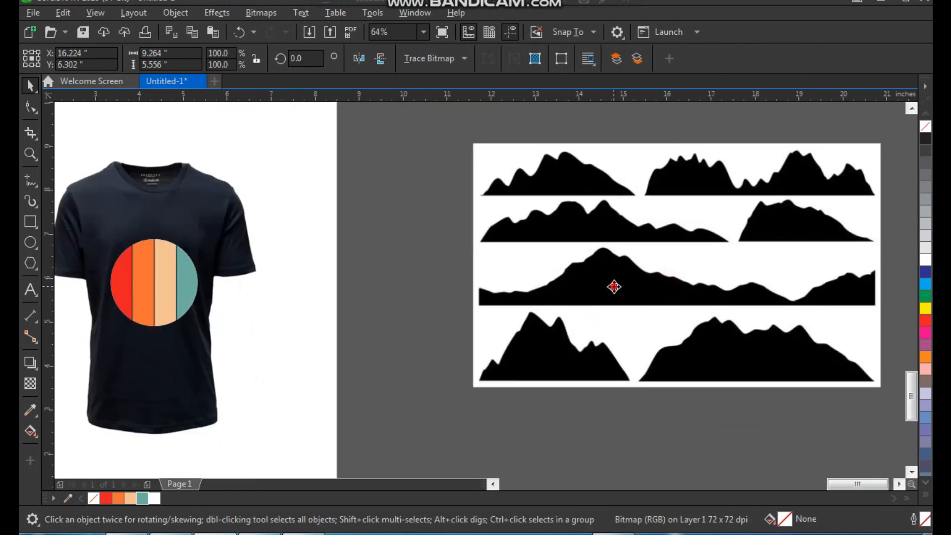
left_click_drag(614, 286, 565, 291)
left_click(430, 60)
left_click(433, 79)
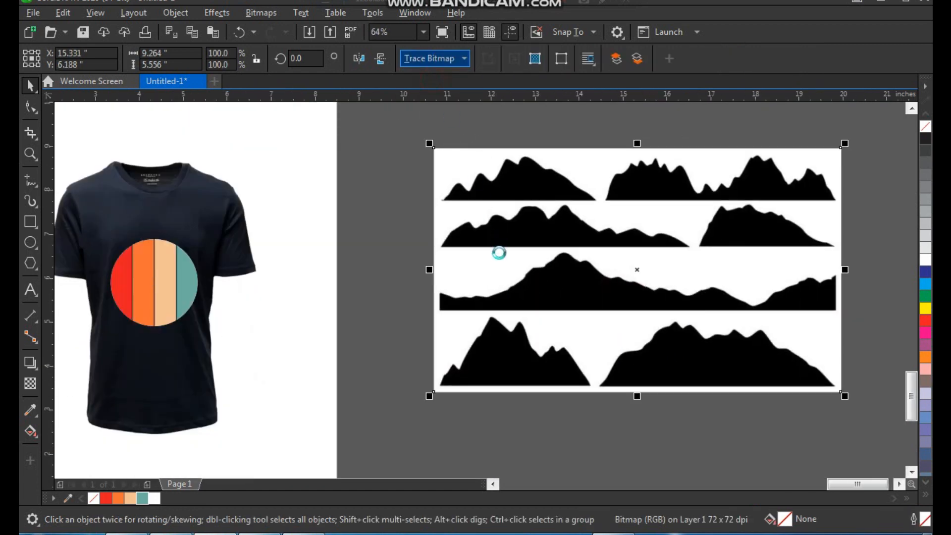
Move the traced mountains aside and delete the original mountain bitmap
scroll(500, 257, "down", 2)
mouse_move(523, 262)
left_mouse_down()
mouse_move(563, 252)
mouse_move(693, 254)
mouse_move(602, 276)
mouse_move(560, 257)
left_mouse_up()
left_click(558, 255)
key("Delete")
Separate the white background from the traced mountains and delete it
key("F2")
left_click_drag(522, 188, 777, 350)
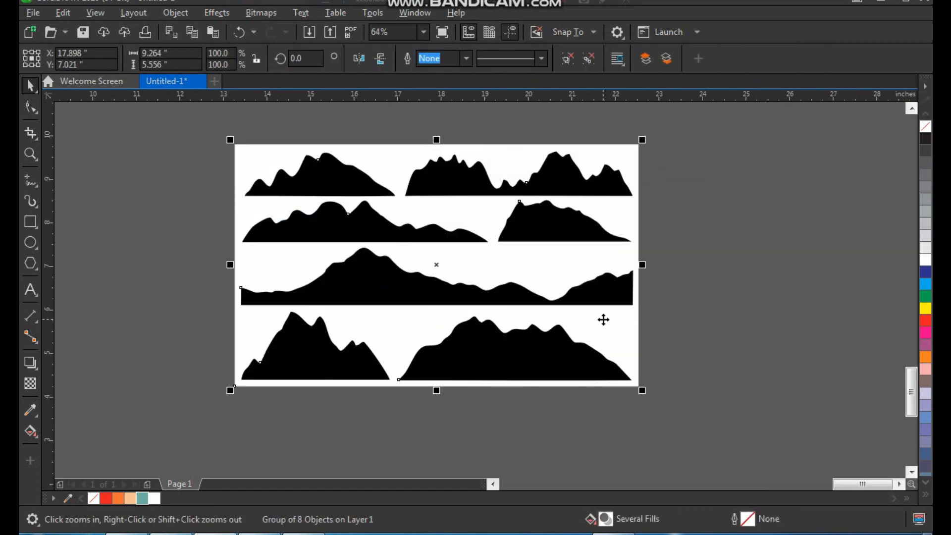
left_click(701, 262)
left_click_drag(614, 272, 633, 263)
key("F2")
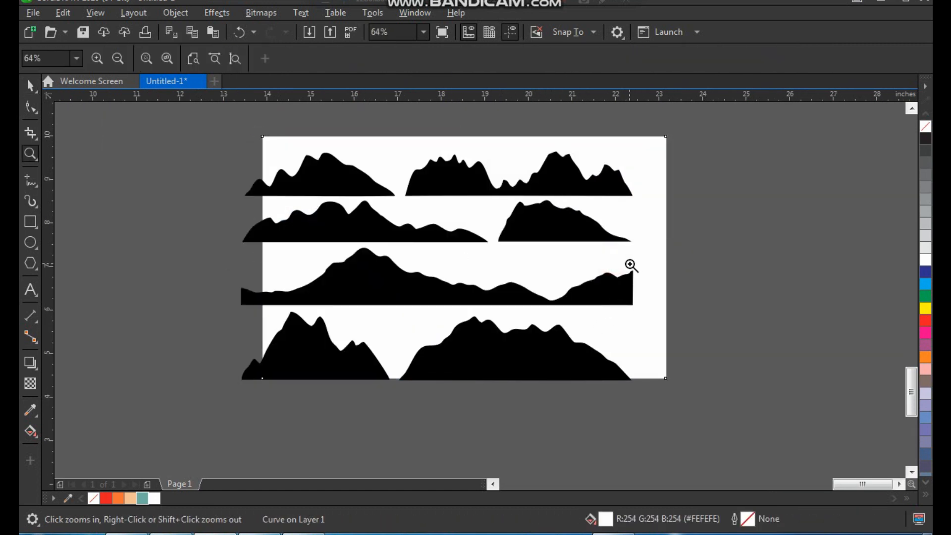
key("space")
key("Delete")
left_click(696, 290)
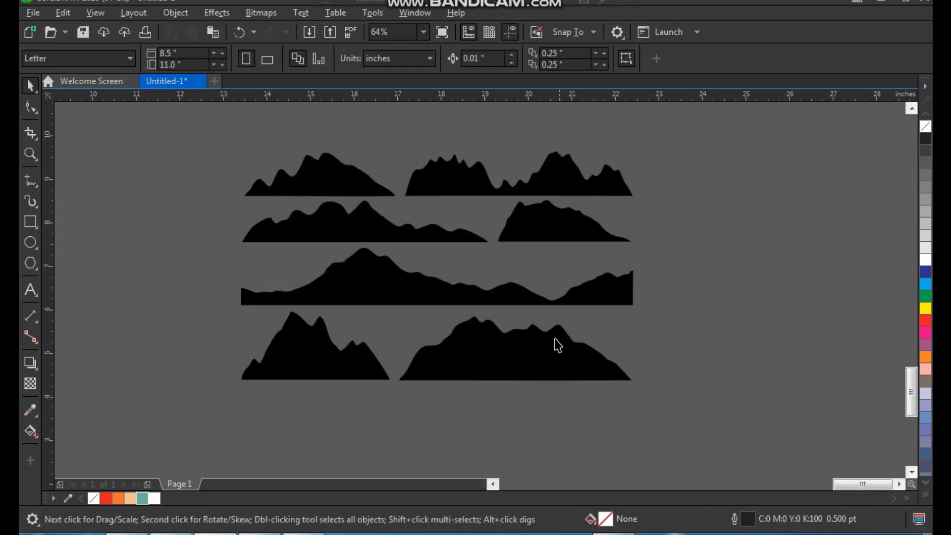
Pull out the wide mountain range from the bottom row and delete all the other mountain shapes
left_click_drag(498, 368, 551, 416)
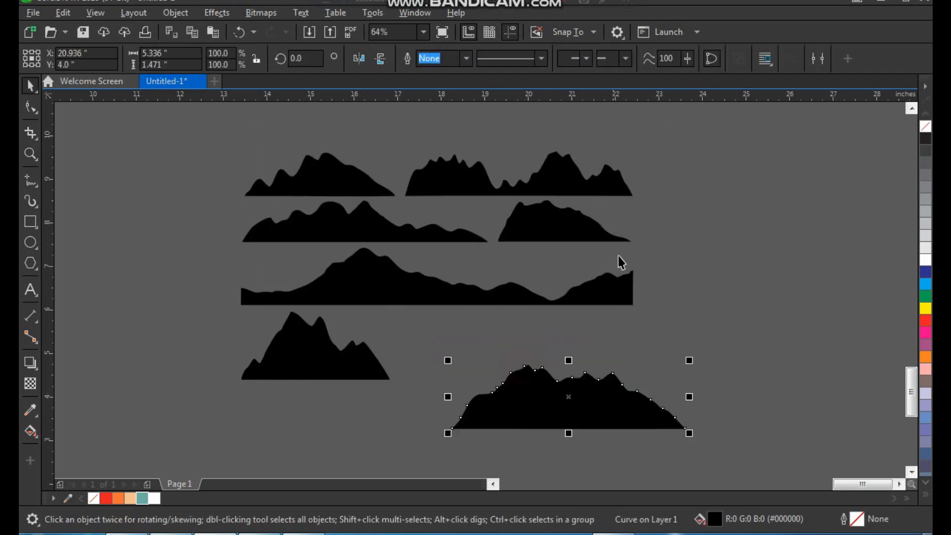
left_click_drag(671, 132, 227, 325)
key("Delete")
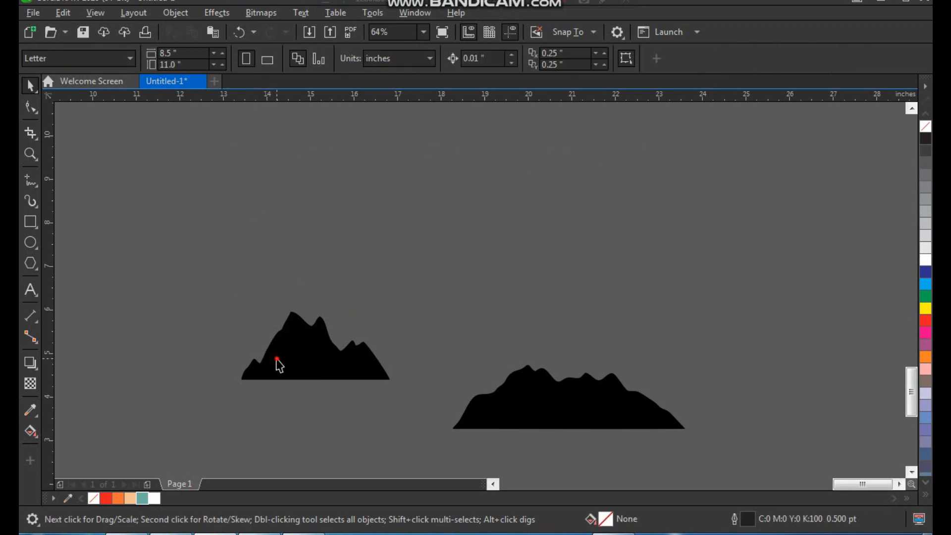
left_click(276, 365)
key("Delete")
Duplicate the mountain range sideways so the two overlap about 8.25 inches wide, and weld them into one shape
left_click(555, 404)
left_click_drag(509, 400, 406, 344)
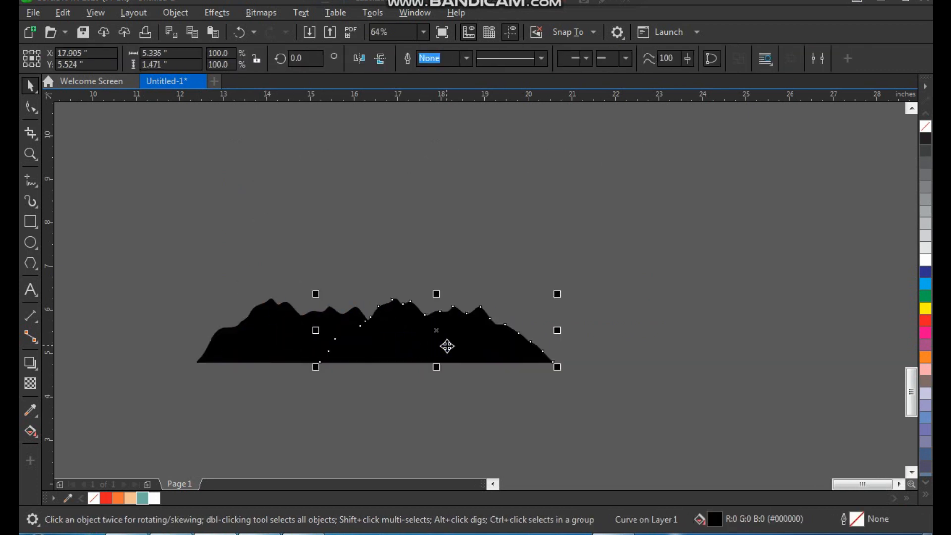
left_click(294, 330, "shift")
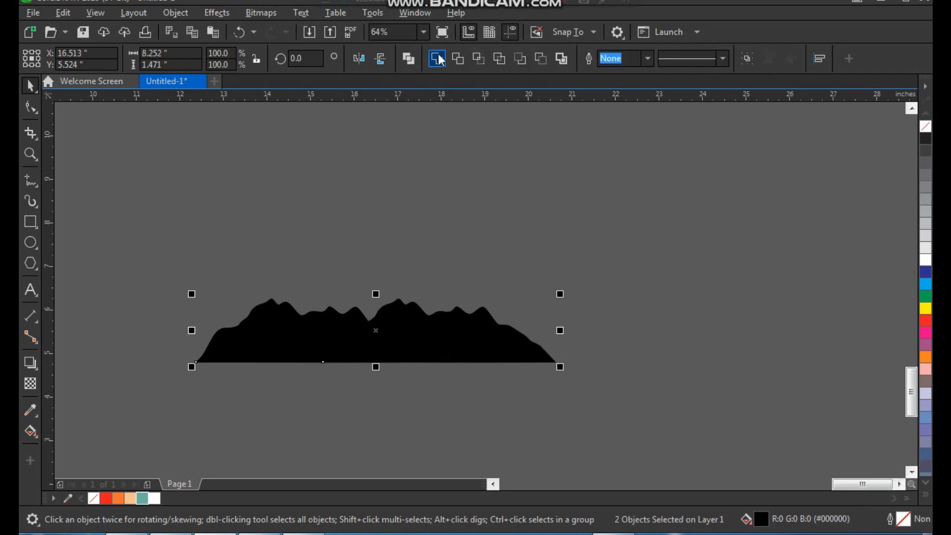
left_click(441, 60)
Move the mountain silhouette onto the lower part of the striped circle and scale it down to about 2.98 inches wide
scroll(463, 314, "down", 3)
left_click_drag(466, 318, 361, 332)
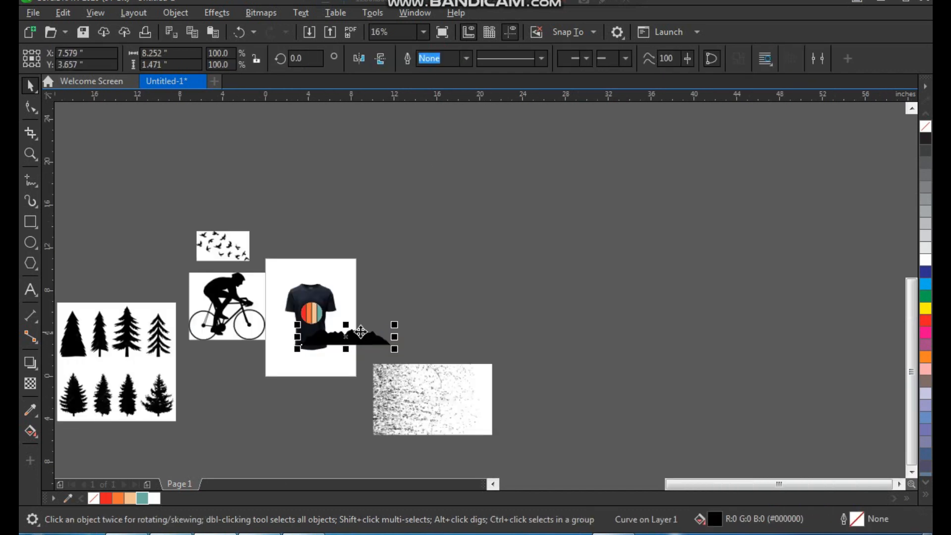
scroll(292, 356, "up", 4)
left_click_drag(566, 304, 461, 250)
left_click_drag(529, 271, 433, 274)
key("F2")
left_click_drag(456, 197, 331, 285)
left_click_drag(566, 284, 526, 265)
left_click_drag(506, 296, 463, 296)
PowerClip the mountain silhouette inside the striped circle
right_click(425, 278)
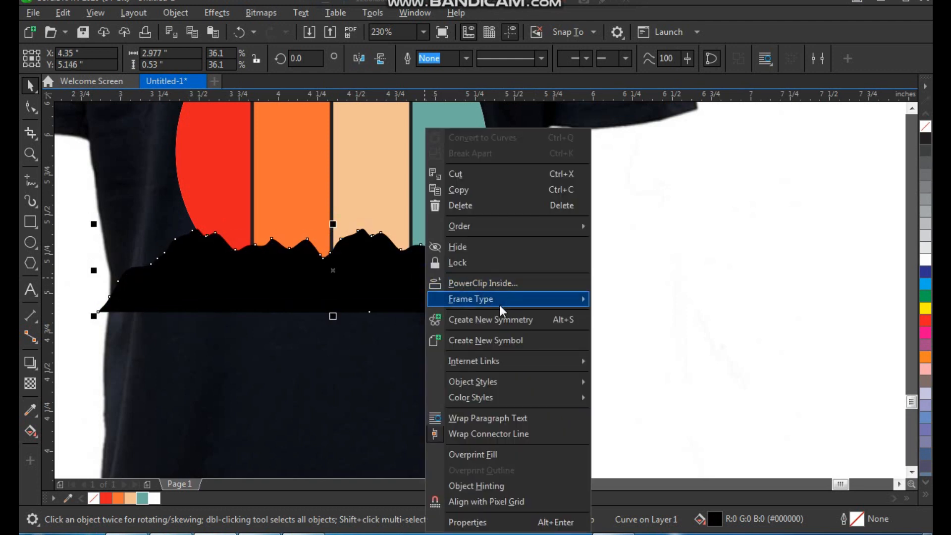
left_click(498, 286)
left_click(431, 218)
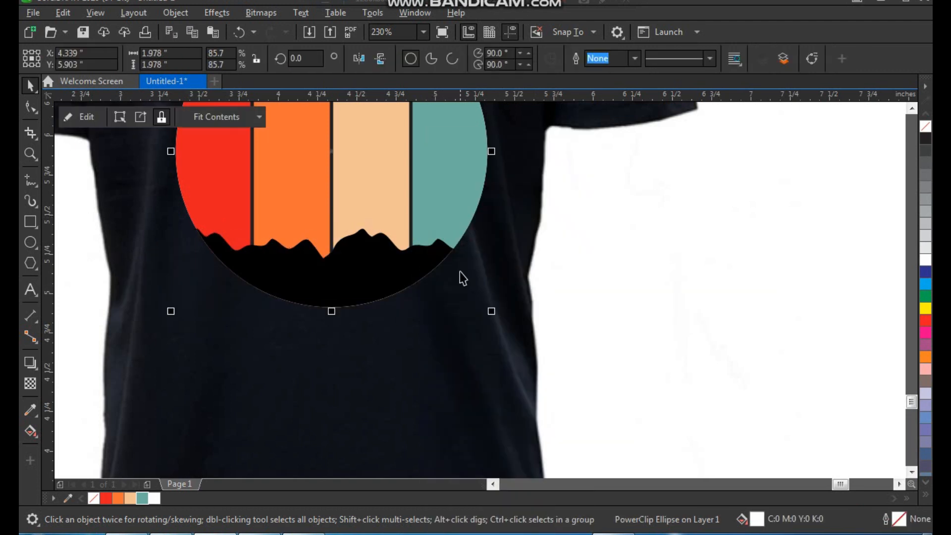
Vectorize the pine tree silhouettes bitmap with Quick Trace
scroll(490, 272, "down", 4)
key("F2")
left_click_drag(403, 189, 538, 303)
scroll(472, 275, "down", 4)
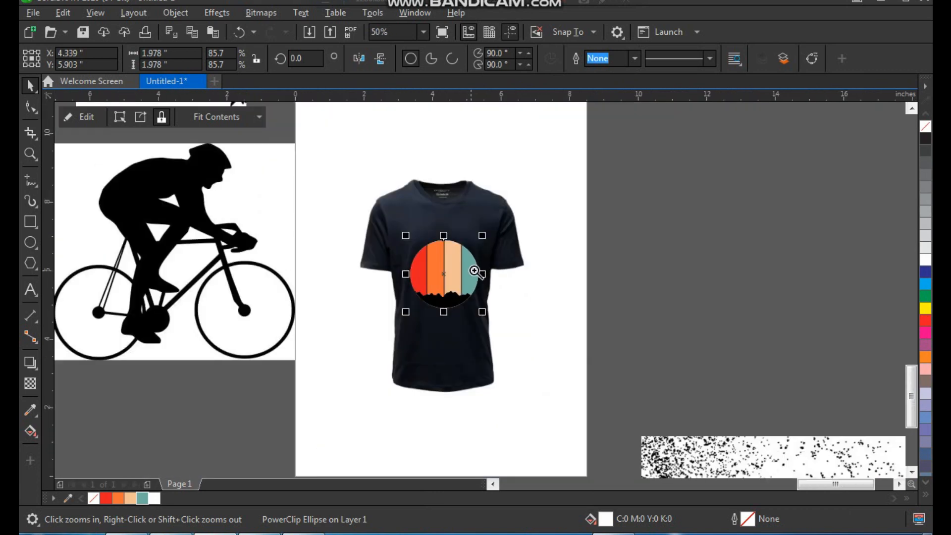
scroll(472, 272, "down", 4)
left_click_drag(423, 240, 260, 355)
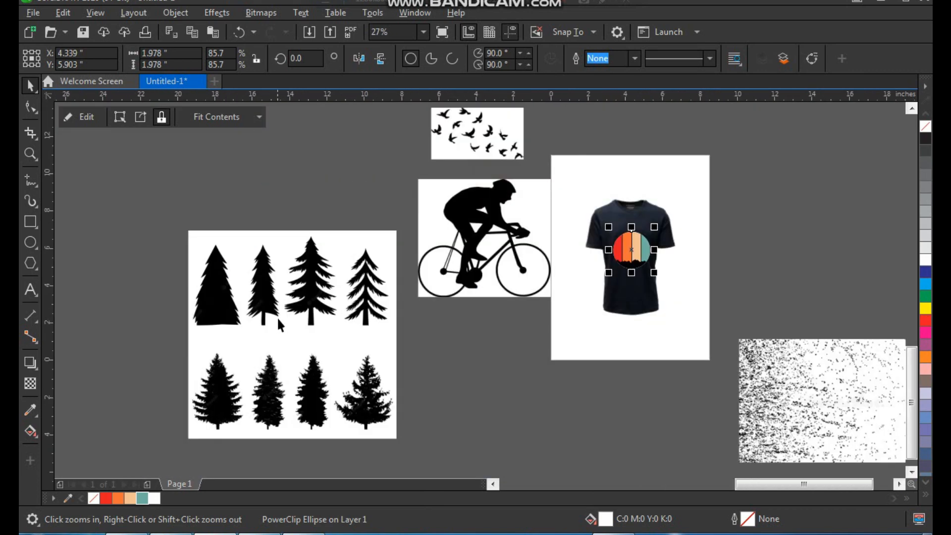
left_click_drag(282, 318, 263, 293)
left_click(438, 64)
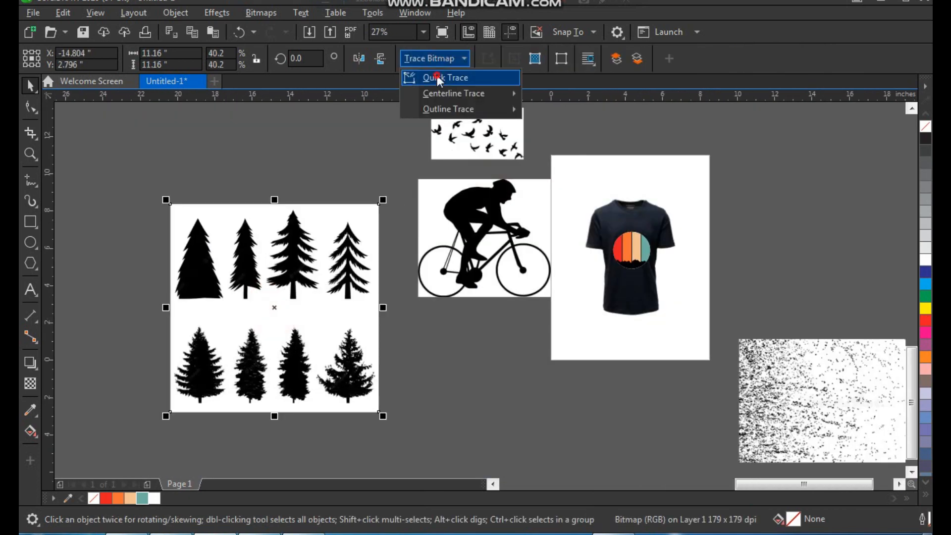
left_click(439, 77)
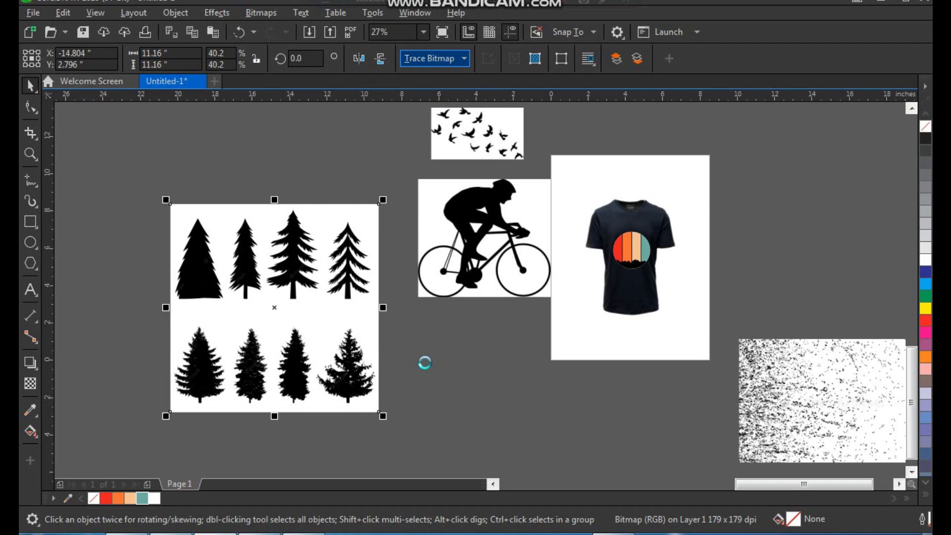
Move the traced trees aside, delete the original tree bitmap and ungroup the traced shapes
left_click(425, 364)
mouse_move(328, 314)
left_mouse_down()
mouse_move(240, 302)
mouse_move(293, 299)
left_mouse_up()
left_click(352, 299)
key("Delete")
key("ctrl+u")
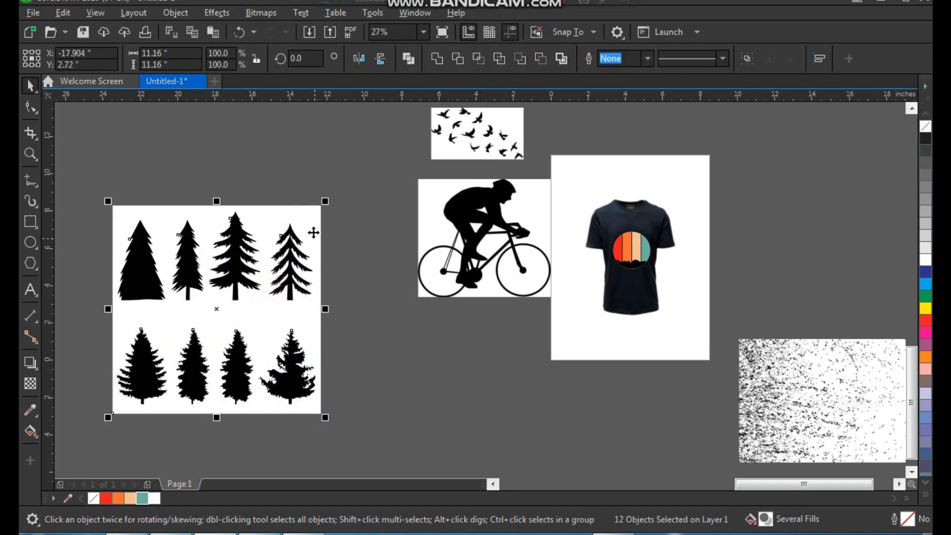
left_click(295, 180)
Pull the third pine of the upper row out of the traced set and delete the remaining shapes
left_click_drag(232, 240, 402, 361)
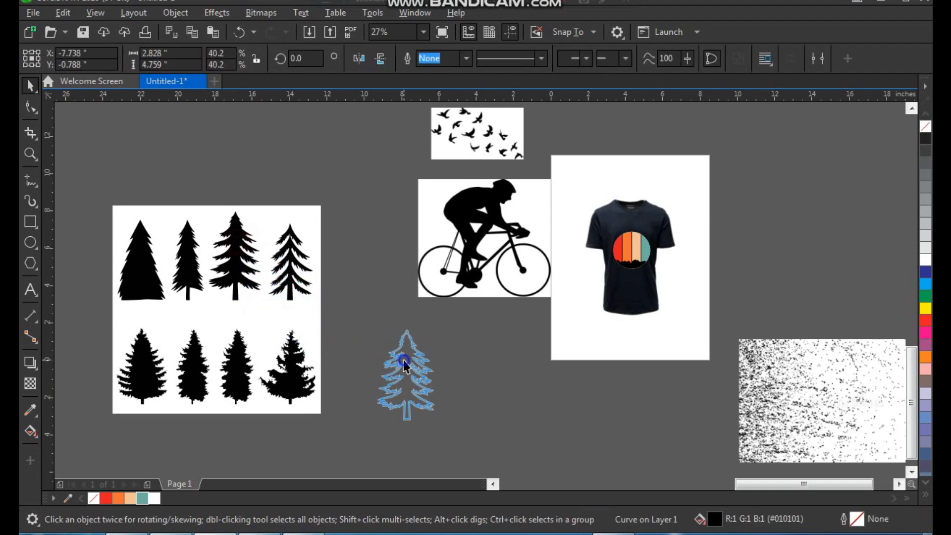
left_click_drag(91, 423, 91, 421)
key("Delete")
Move the pine beside the shirt and arrange it with resized duplicates into an overlapping cluster of three trees
left_click_drag(407, 375, 585, 329)
key("z")
left_click_drag(521, 243, 650, 377)
left_click_drag(553, 217, 510, 287)
left_click_drag(468, 328, 458, 285)
right_click(373, 328)
left_click_drag(492, 245, 497, 237)
left_click_drag(447, 271, 486, 266)
Undo the last change to the tree cluster and group the three pines
key("z")
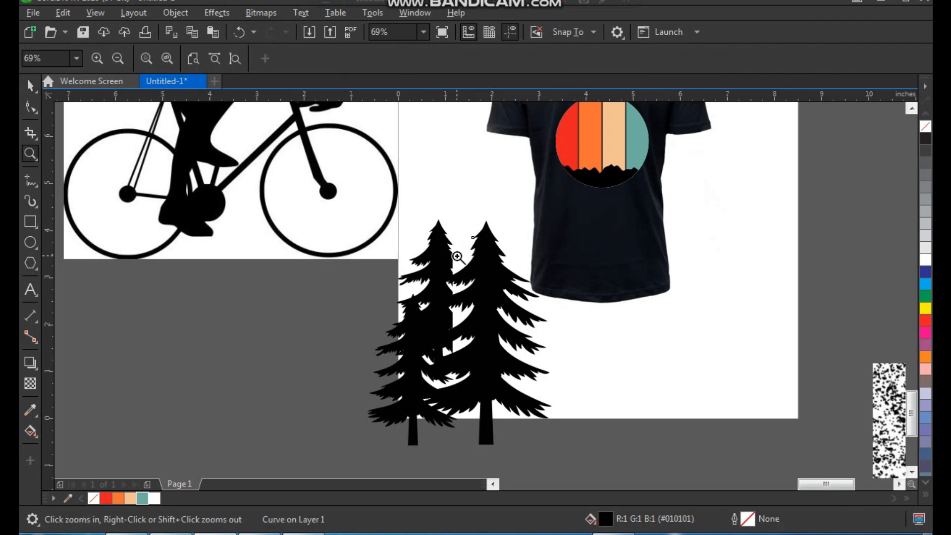
key("space")
key("ctrl+z")
left_click_drag(345, 196, 567, 477)
key("ctrl+g")
Move the pine group onto the striped circle and scale it down to about 0.67 by 0.83 inches
left_click_drag(501, 361, 721, 266)
scroll(619, 314, "down", 2)
key("F2")
left_click_drag(589, 344, 737, 187)
left_click_drag(544, 191, 463, 293)
left_click_drag(458, 327, 425, 276)
scroll(426, 239, "up", 5)
Place mirrored pine groups on the red and teal sides of the circle, standing on the mountains
left_click_drag(520, 288, 162, 275)
left_click_drag(211, 193, 200, 216)
left_click(396, 276)
key("ctrl+r")
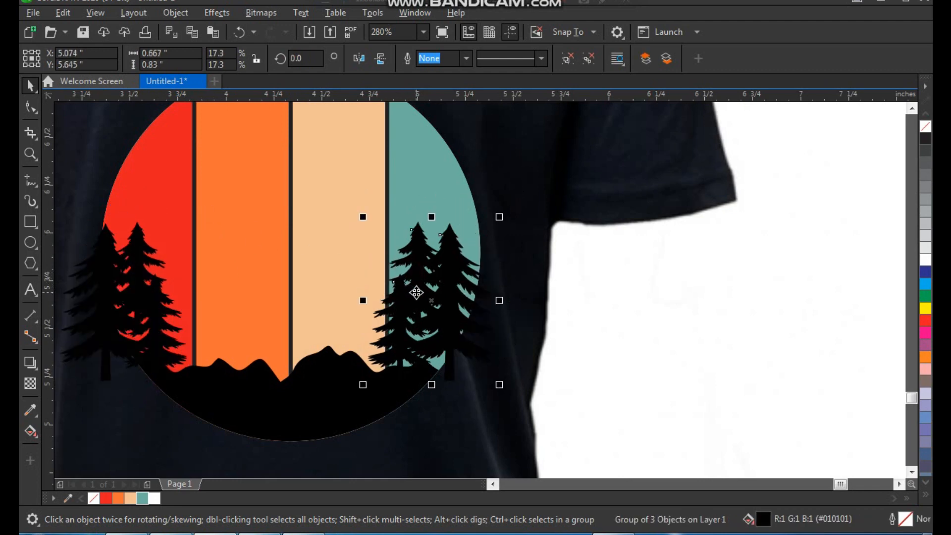
Adjust the two pine groups, group them together and centre them horizontally on the striped circle
left_click_drag(418, 292, 426, 293)
left_click_drag(152, 288, 152, 287)
left_click(426, 304, "shift")
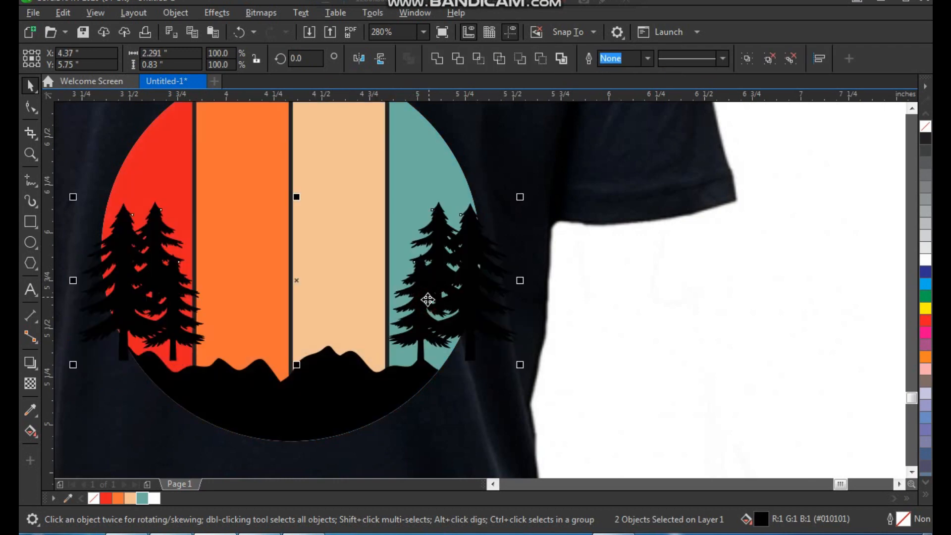
key("ctrl+g")
left_click(352, 395, "shift")
key("c")
left_click_drag(621, 358, 618, 356)
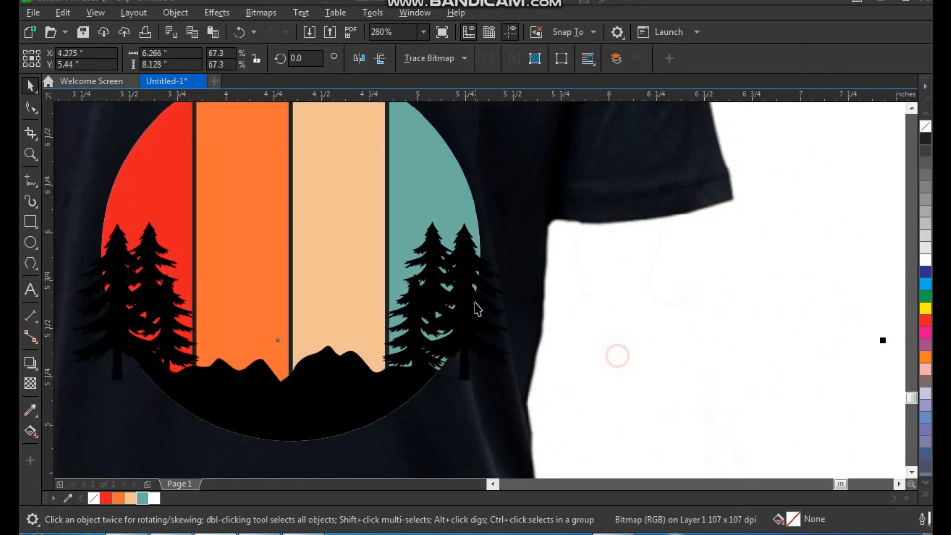
PowerClip the combined pine groups inside the striped circle
left_click(471, 303)
right_click(464, 266)
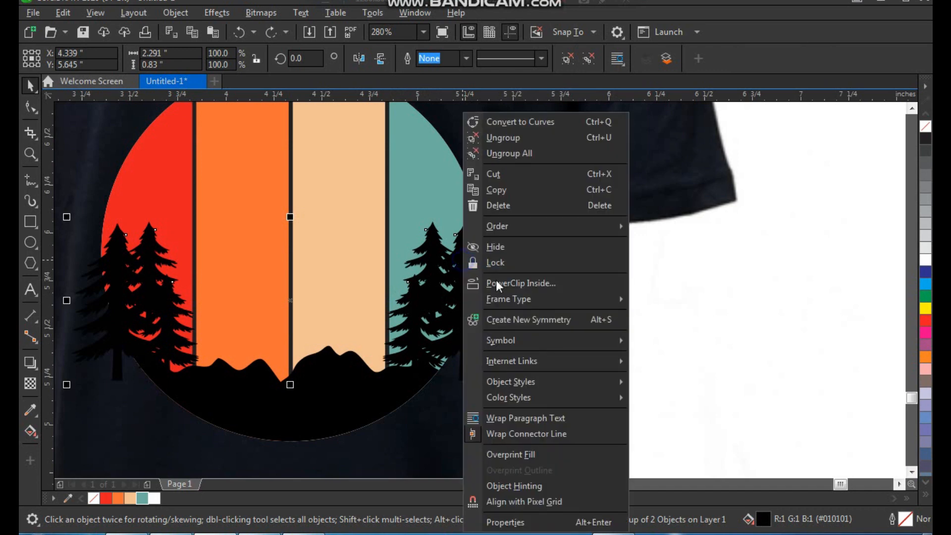
left_click(530, 283)
left_click(445, 208)
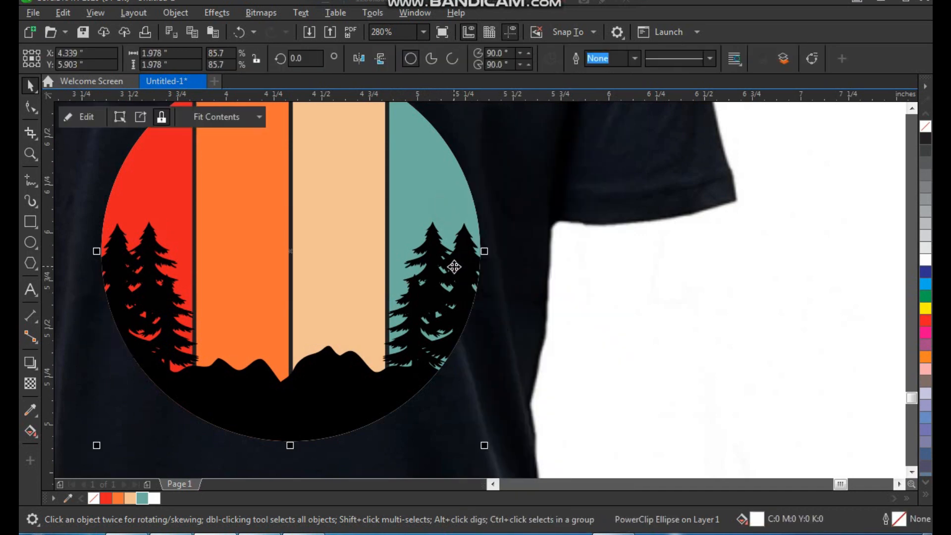
scroll(495, 297, "down", 2)
scroll(493, 293, "down", 1)
left_click(646, 304)
Vectorize the flying birds bitmap with Quick Trace
key("F2")
left_click_drag(594, 192, 318, 381)
scroll(376, 294, "down", 2)
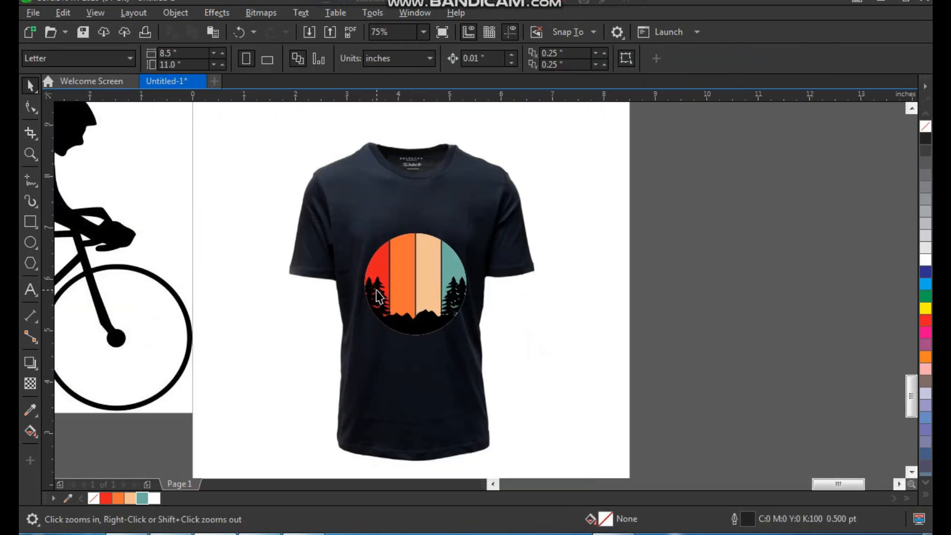
key("F2")
left_click_drag(368, 132, 127, 226)
left_click(257, 189)
key("shift+F2")
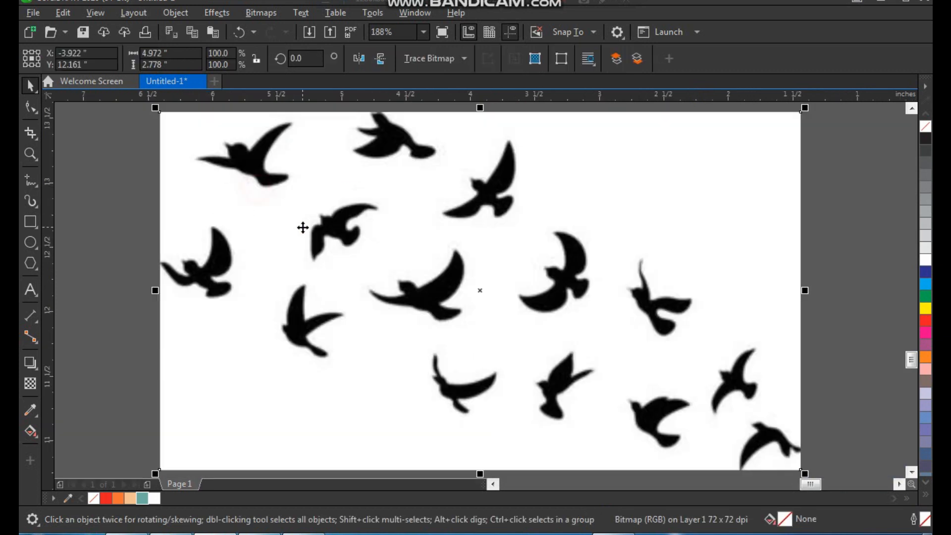
left_click(413, 61)
left_click(435, 77)
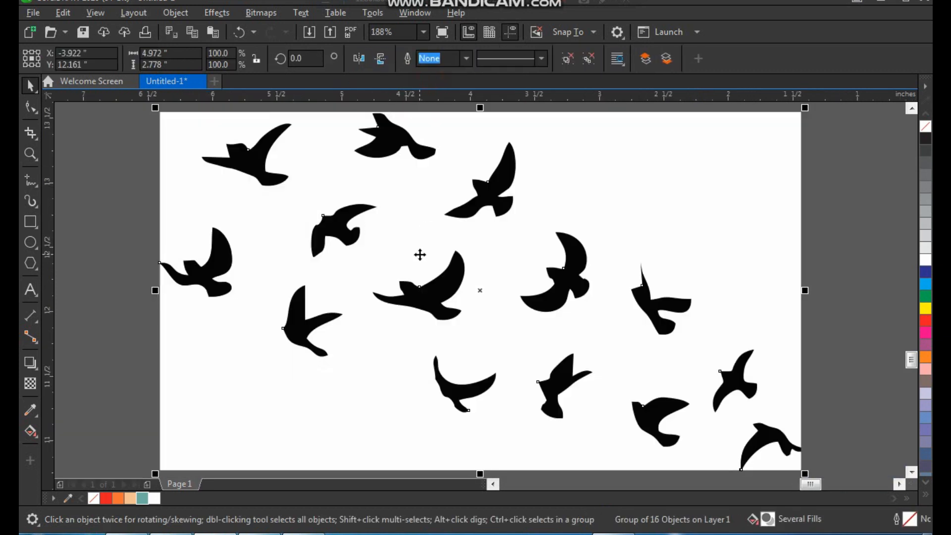
Move the traced birds off the source image and delete the original birds bitmap
scroll(419, 253, "down", 2)
left_click_drag(478, 273, 308, 260)
left_click(525, 238)
key("Delete")
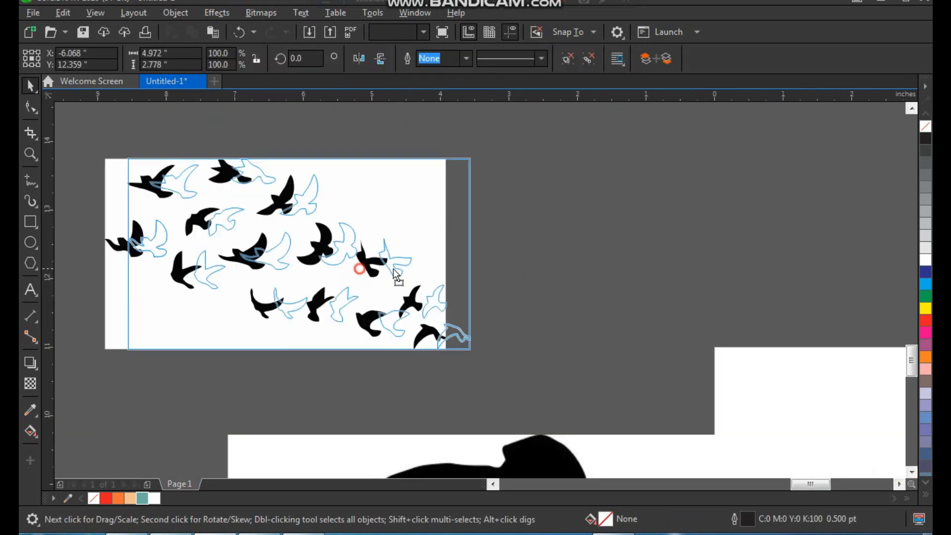
Ungroup the traced birds and pull four different birds out onto the empty area beside their white background
left_click_drag(378, 272, 444, 266)
key("ctrl+u")
left_click_drag(375, 195, 556, 177)
left_click_drag(296, 181, 503, 246)
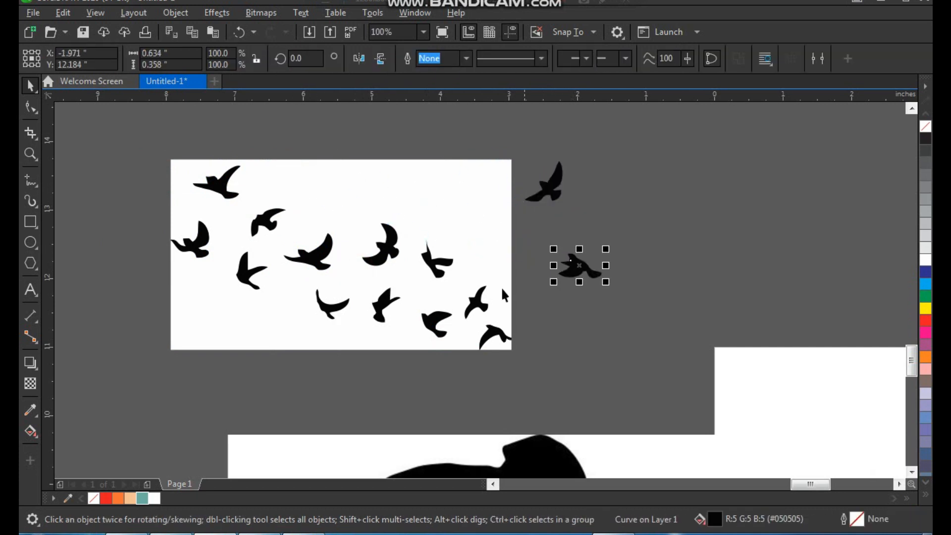
left_click_drag(438, 325, 561, 314)
left_click_drag(324, 261, 593, 232)
Delete the remaining traced birds and white background pieces, keeping only the four separated birds
left_click_drag(500, 149, 94, 396)
key("Delete")
left_click(203, 210)
key("Delete")
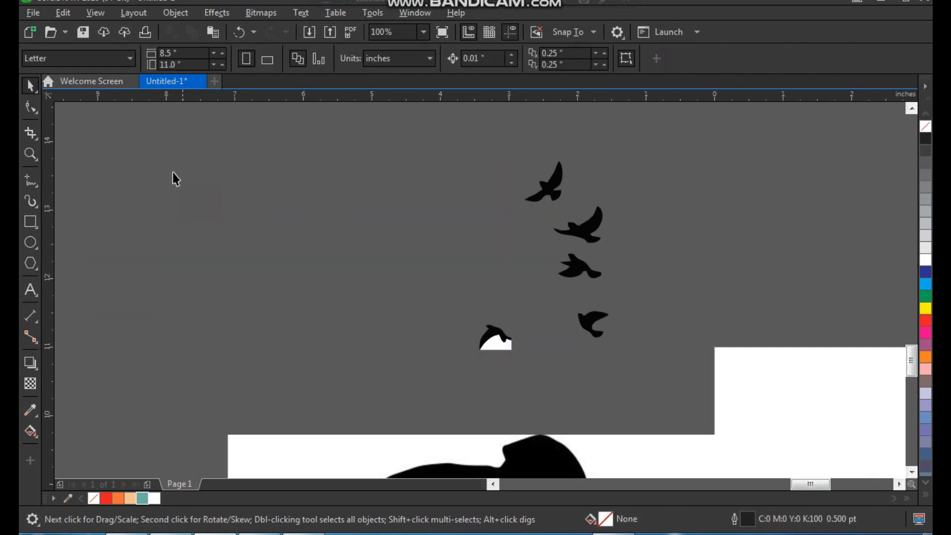
left_click_drag(410, 338, 524, 373)
key("Delete")
Move the four birds beside the T-shirt and scale them down to about 0.37 by 0.77 inches overall
left_click_drag(445, 382, 670, 138)
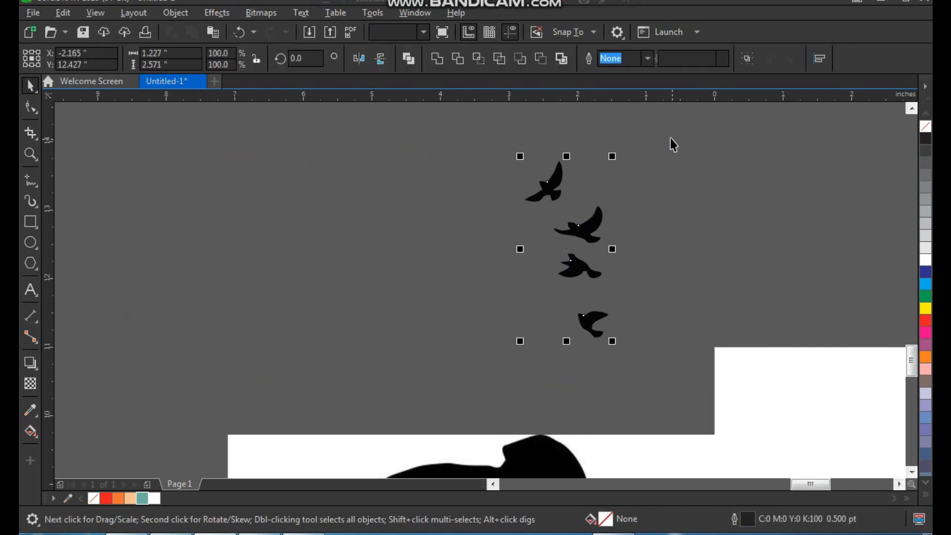
scroll(473, 203, "down", 1)
left_click_drag(530, 212, 760, 406)
key("F2")
left_click_drag(709, 350, 823, 534)
left_click_drag(493, 150, 625, 278)
left_click(714, 221)
key("F2")
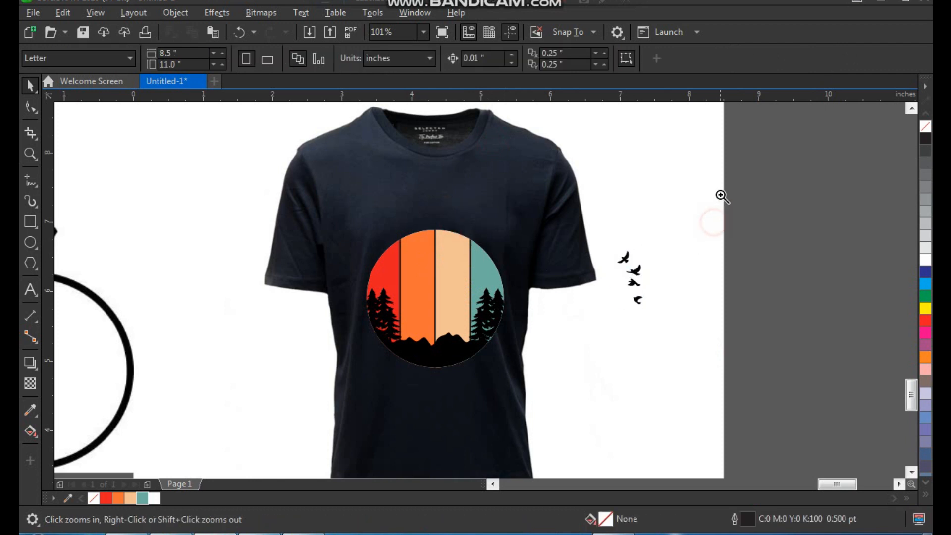
left_click_drag(719, 187, 275, 466)
left_click_drag(582, 333, 613, 325)
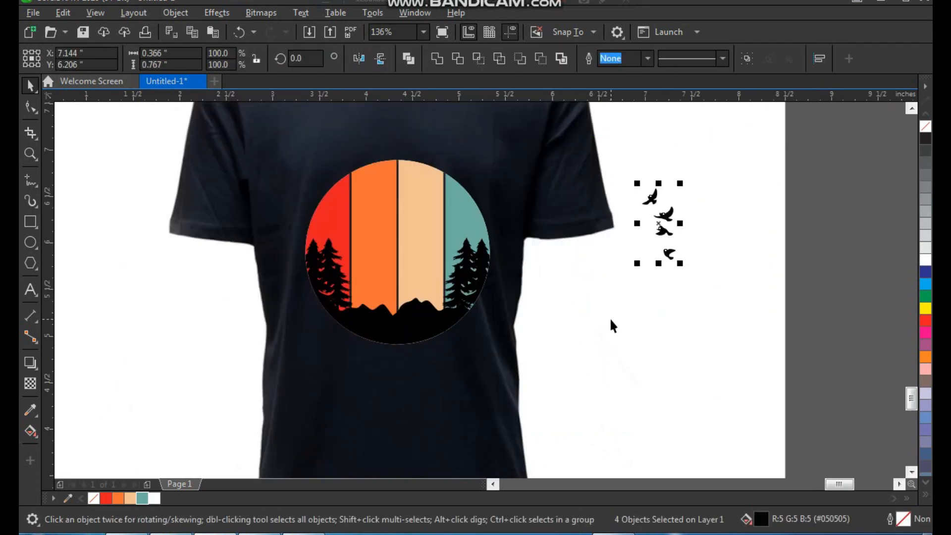
Spread the four birds across the upper part of the striped circle, one on each coloured stripe
left_click(648, 309)
left_click_drag(650, 200, 620, 206)
left_click_drag(477, 200, 462, 209)
left_click_drag(669, 212, 417, 174)
left_click_drag(656, 230, 370, 183)
left_click_drag(664, 253, 336, 203)
PowerClip the birds inside the striped circle
left_click_drag(306, 150, 503, 249)
key("F2")
left_click_drag(501, 147, 301, 285)
right_click(524, 189)
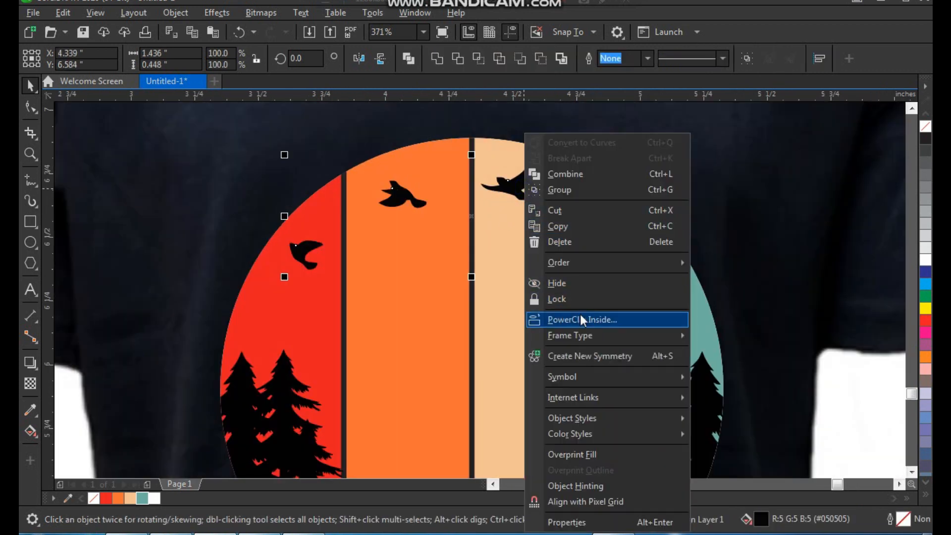
left_click(581, 319)
left_click(539, 315)
scroll(419, 247, "down", 2)
scroll(419, 247, "down", 2)
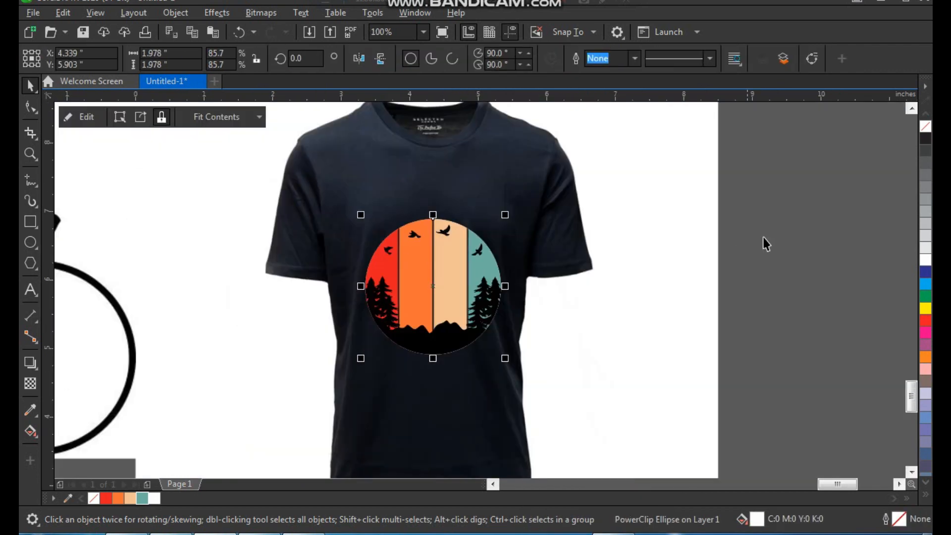
Vectorize the speckled grunge texture bitmap with a Line Art outline trace at the default settings
scroll(615, 283, "down", 3)
left_click(732, 392)
key("shift+F2")
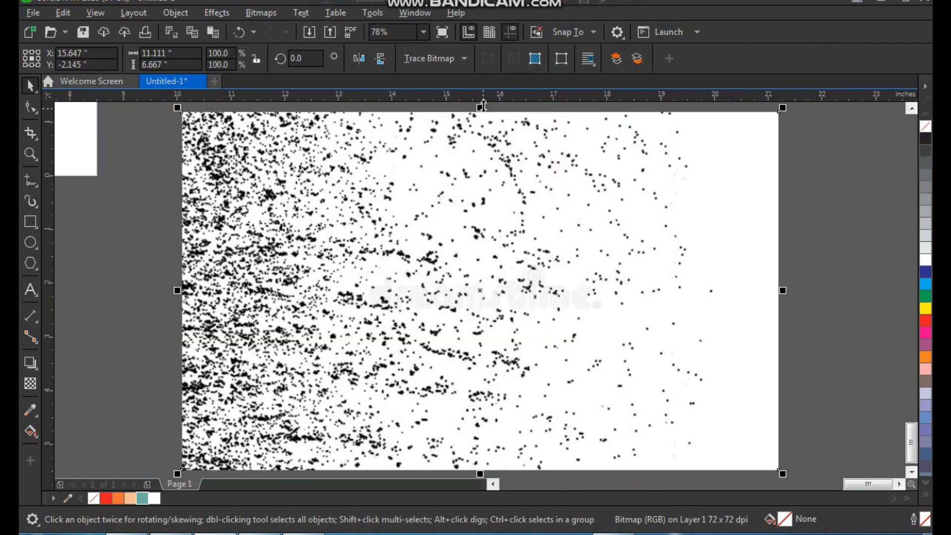
left_click(438, 60)
mouse_move(460, 110)
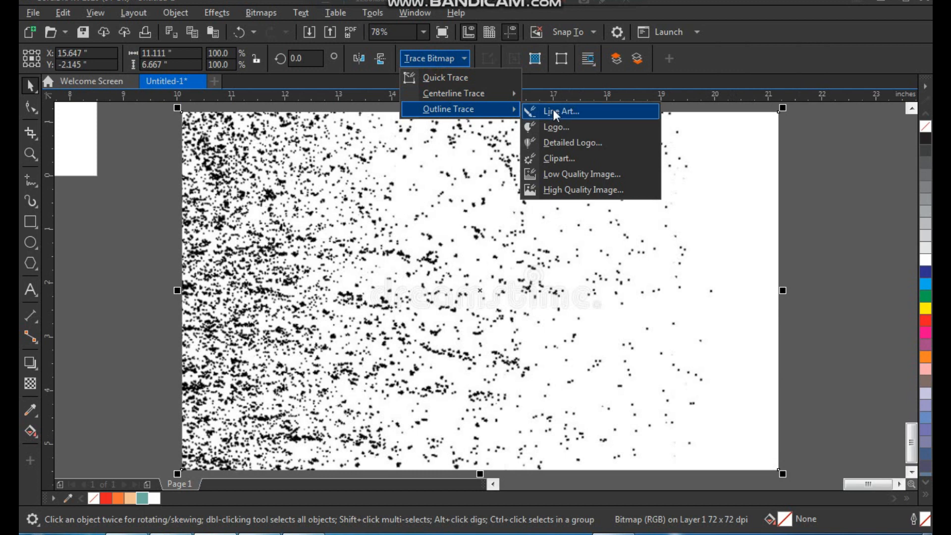
left_click(554, 109)
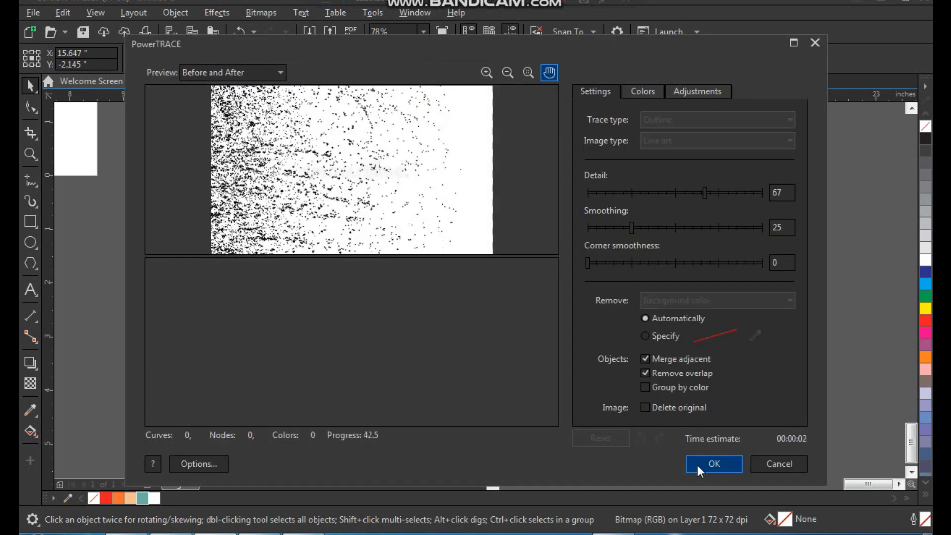
left_click(694, 463)
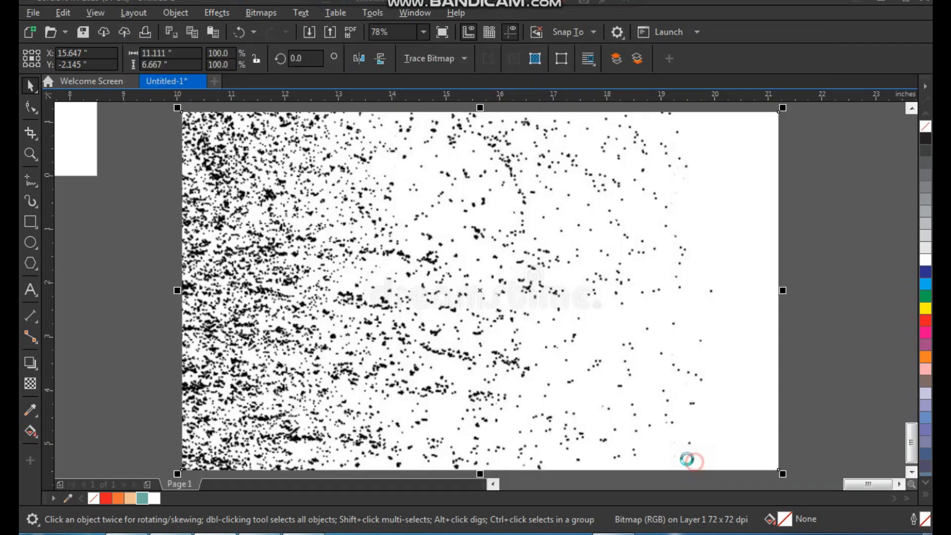
Move the traced speckle texture off its source and delete the original texture bitmap
scroll(433, 287, "down", 2)
left_click_drag(405, 299, 628, 288)
left_click(506, 294)
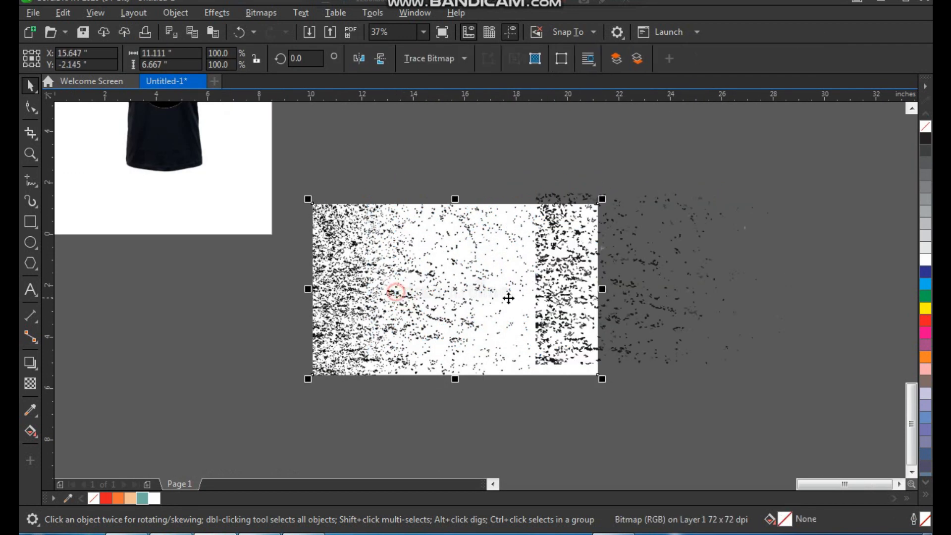
key("Delete")
left_click_drag(567, 285, 496, 269)
Select all the traced specks and fill them with solid black (K:100)
key("z")
left_click_drag(427, 159, 768, 393)
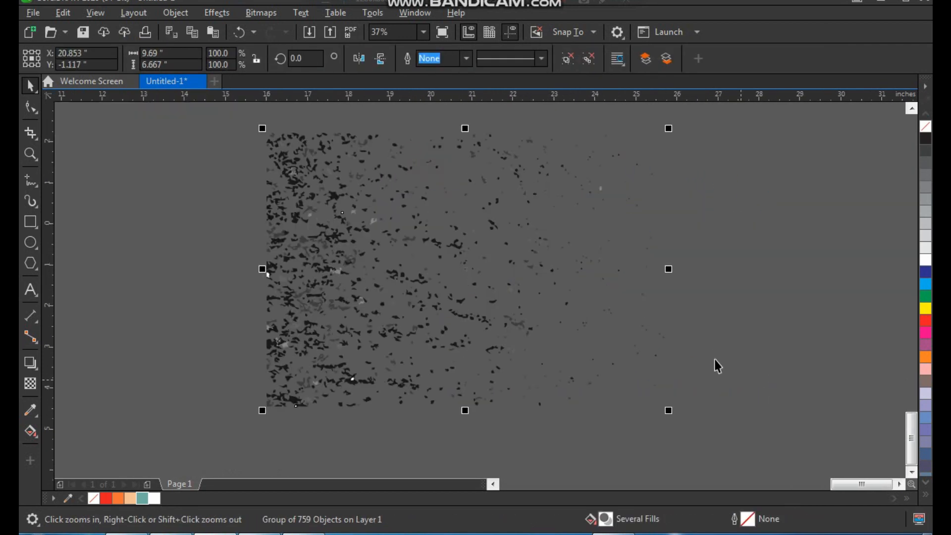
key("space")
left_click(726, 149)
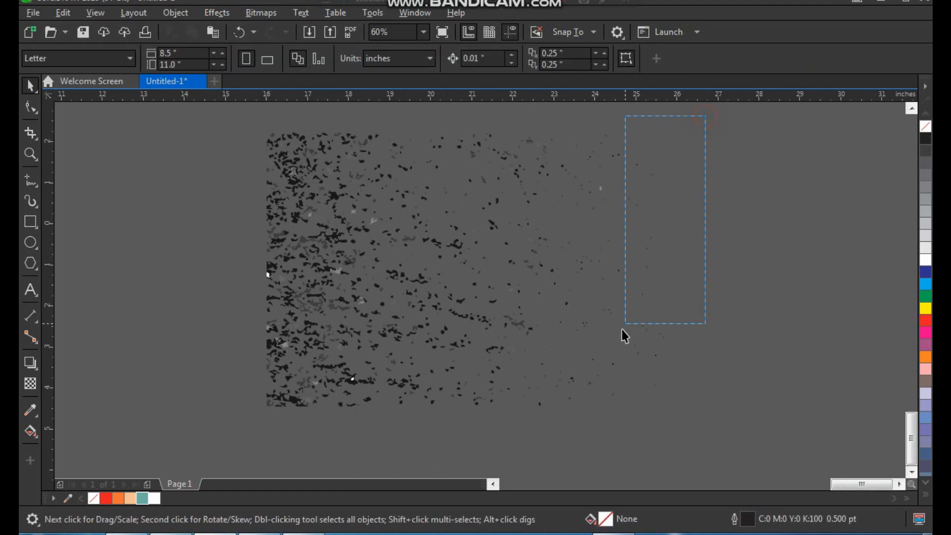
left_click_drag(530, 422, 233, 448)
left_click(925, 139)
left_click(765, 177)
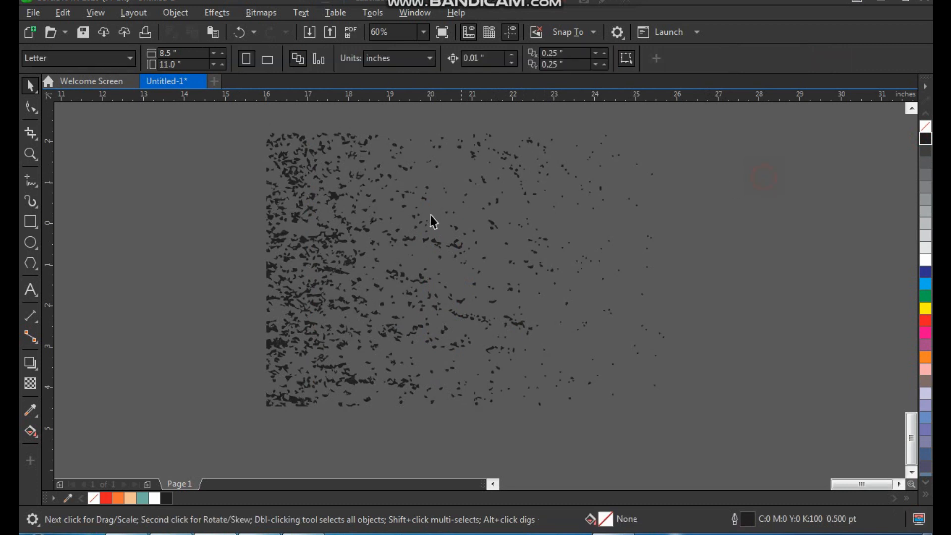
Delete the dense left portion of the speck texture and add a mirrored copy of the remaining specks
mouse_move(233, 127)
left_mouse_down()
mouse_move(384, 387)
mouse_move(432, 435)
mouse_move(450, 438)
left_mouse_up()
key("Delete")
left_click_drag(406, 117, 687, 422)
left_click_drag(670, 270, 363, 273)
right_click(364, 273)
left_click_drag(438, 245, 497, 246)
left_click_drag(628, 265, 646, 268)
left_click(716, 148)
left_click_drag(716, 124, 419, 422)
Move the grouped speck texture beside the T-shirt design and scale it down to about 2.52 by 3.01 inches
scroll(554, 277, "down", 4)
left_click_drag(554, 278, 380, 205)
key("F2")
left_click_drag(330, 153, 436, 254)
left_click_drag(577, 420, 520, 348)
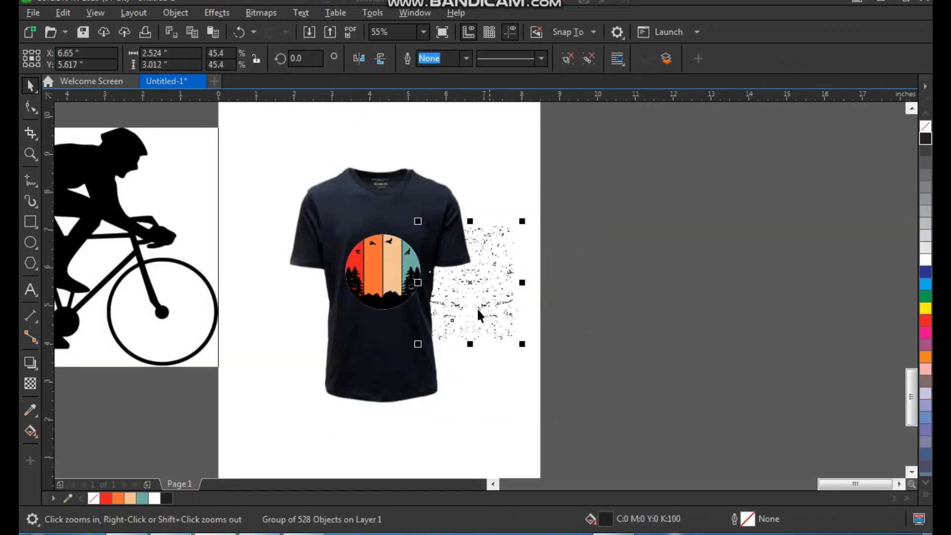
Centre the speck texture horizontally and vertically on the striped circle
left_click(397, 270, "shift")
key("c")
key("e")
left_click(581, 284)
key("F2")
left_click_drag(342, 215, 461, 333)
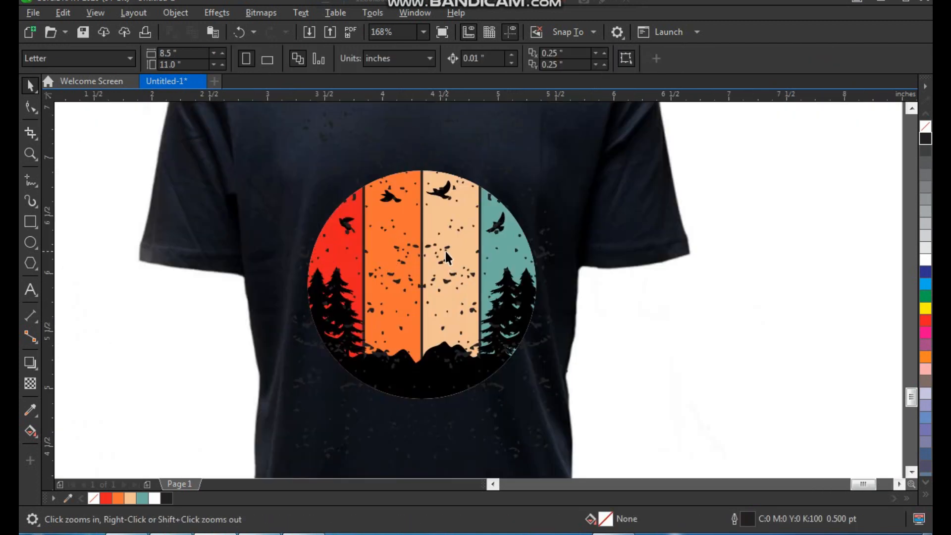
key("space")
Scale the speck texture down to about 2.21 by 2.64 inches over the striped circle
left_click(445, 249)
left_click(567, 124, "shift")
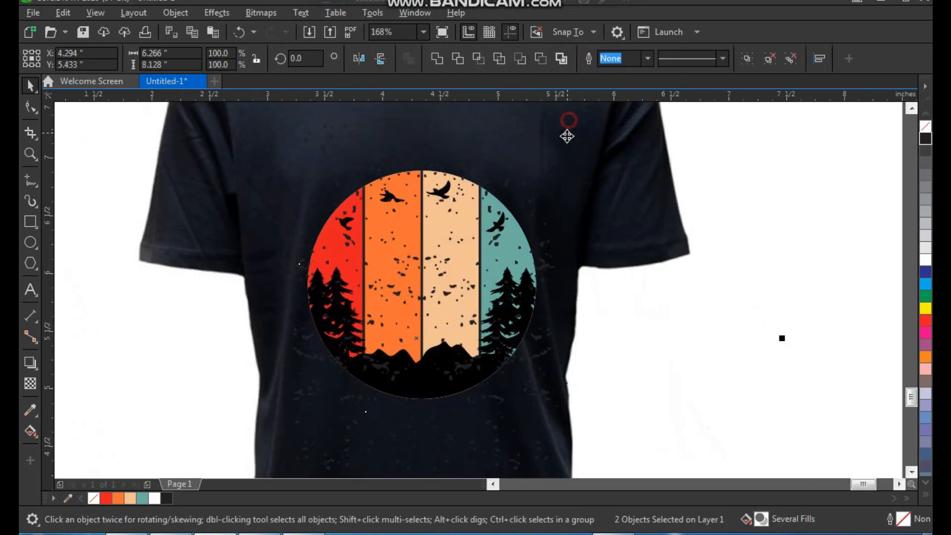
left_click(738, 228)
key("F3")
left_click(463, 254)
key("F2")
left_click_drag(374, 186, 541, 362)
left_click(493, 243)
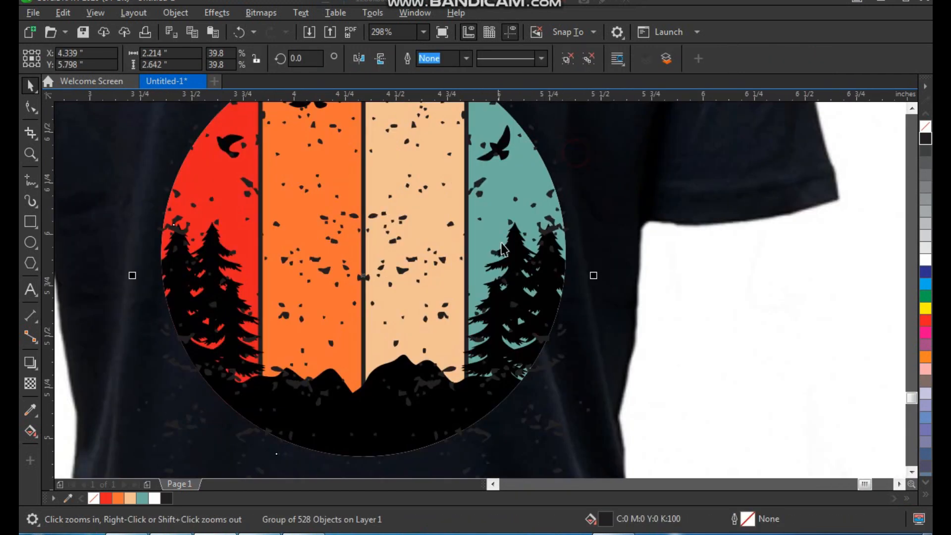
PowerClip the speck texture inside the striped circle
right_click(517, 200)
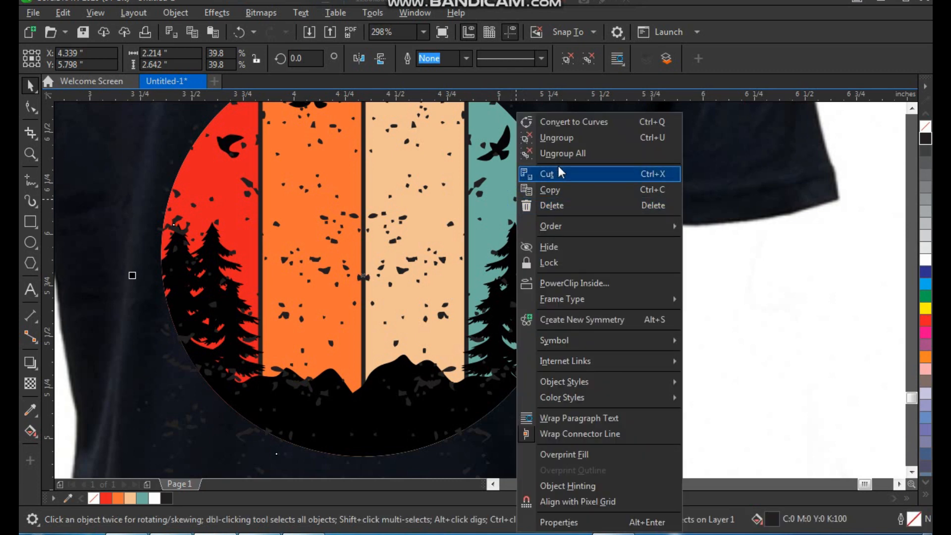
left_click(558, 281)
left_click(531, 178)
scroll(497, 215, "down", 2)
left_click(703, 236)
key("F2")
left_click_drag(666, 137, 345, 358)
scroll(392, 339, "down", 1)
key("F2")
left_click_drag(517, 185, 186, 416)
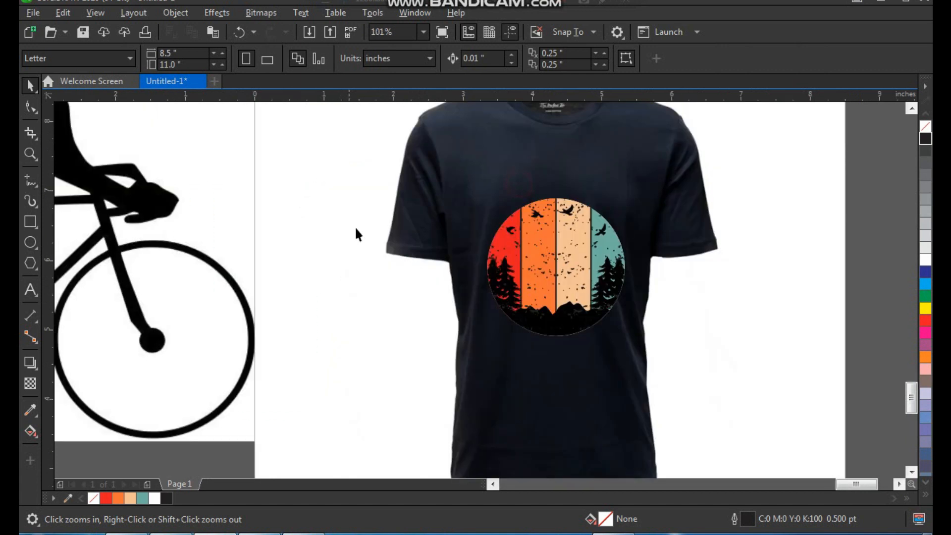
Vectorize the cyclist bitmap with Quick Trace
scroll(361, 219, "down", 1)
left_click(190, 275)
key("shift+F2")
left_click(429, 58)
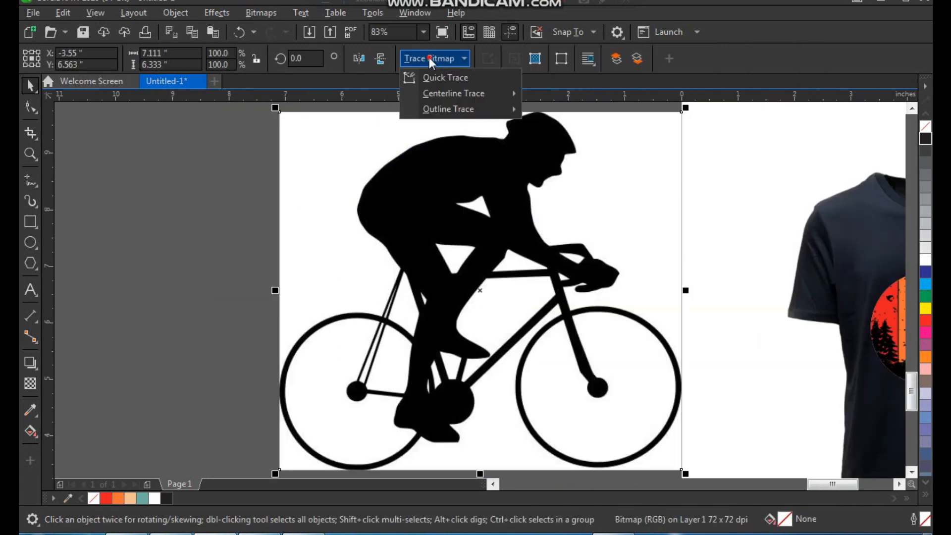
left_click(442, 80)
Move the traced cyclist off its source, delete the original bitmap and ungroup the trace
scroll(439, 291, "down", 2)
left_click_drag(446, 293, 336, 295)
left_click(499, 316)
key("Delete")
left_click_drag(388, 340, 431, 357)
key("F2")
left_click_drag(280, 211, 367, 283)
key("space")
left_click(554, 191)
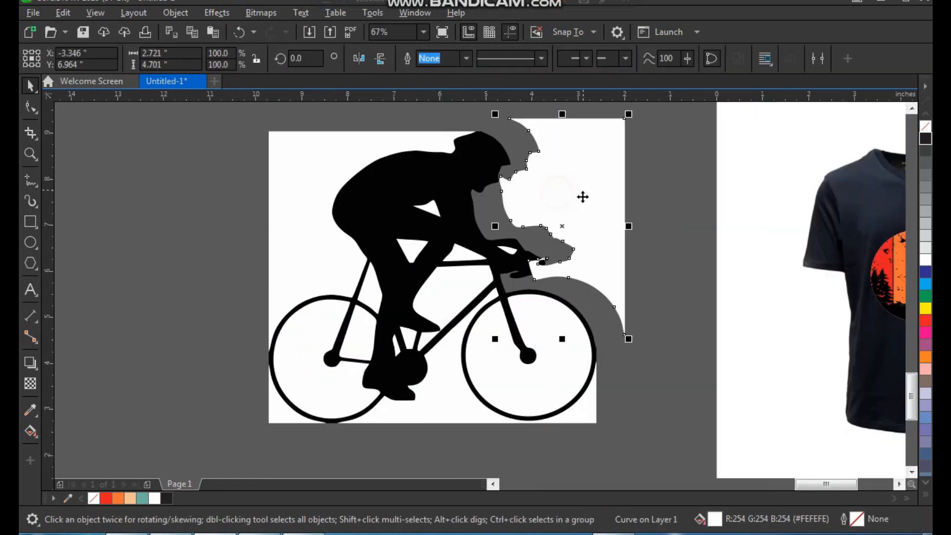
key("ctrl+z")
key("Delete")
left_click(328, 202)
key("Delete")
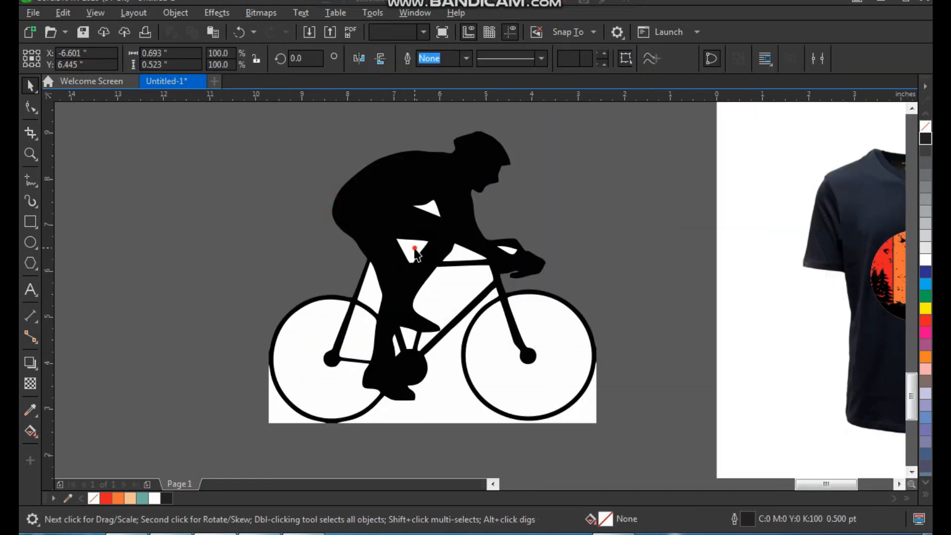
left_click(417, 255)
key("Delete")
key("ctrl+z")
key("ctrl+z")
key("ctrl+z")
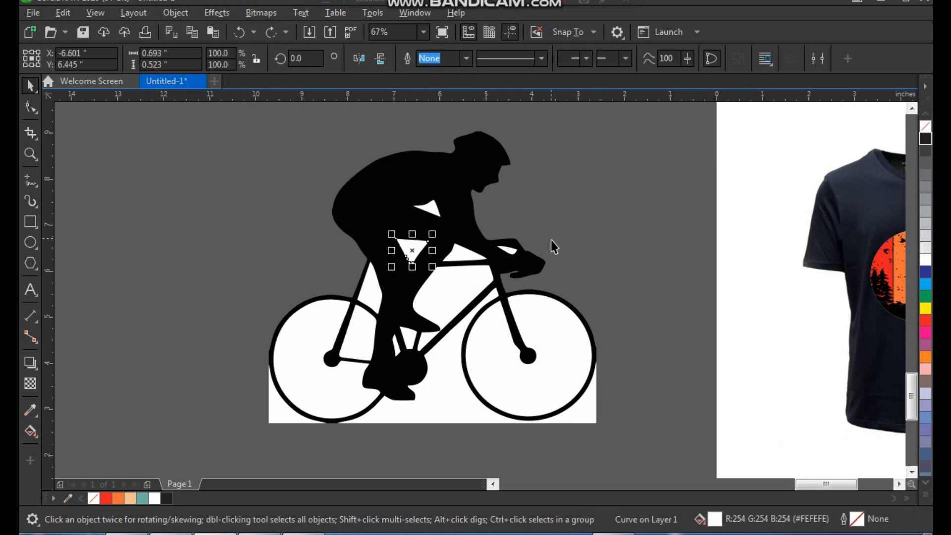
Delete the white background pieces in front of, behind and below the traced cyclist
left_click(555, 201)
key("Delete")
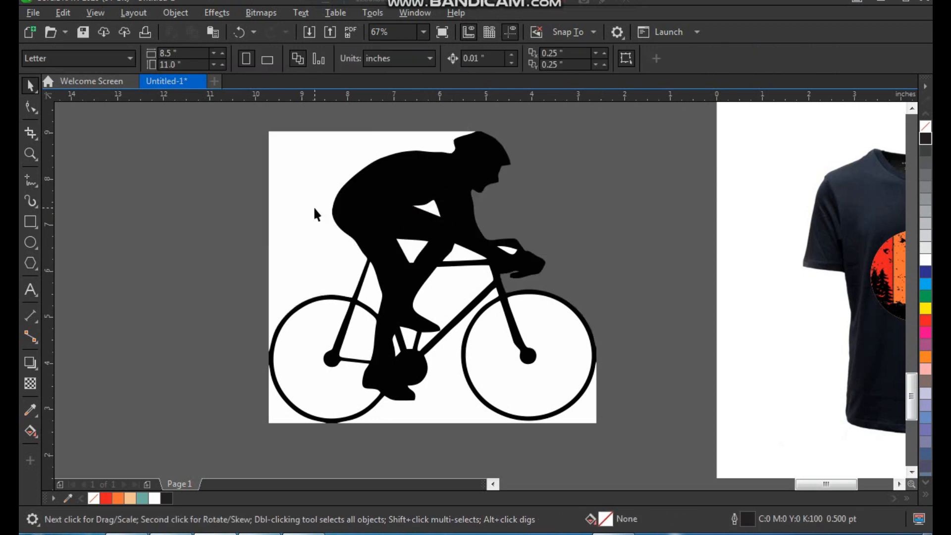
left_click(313, 206)
key("Delete")
left_click(286, 420)
key("Delete")
left_click(448, 419)
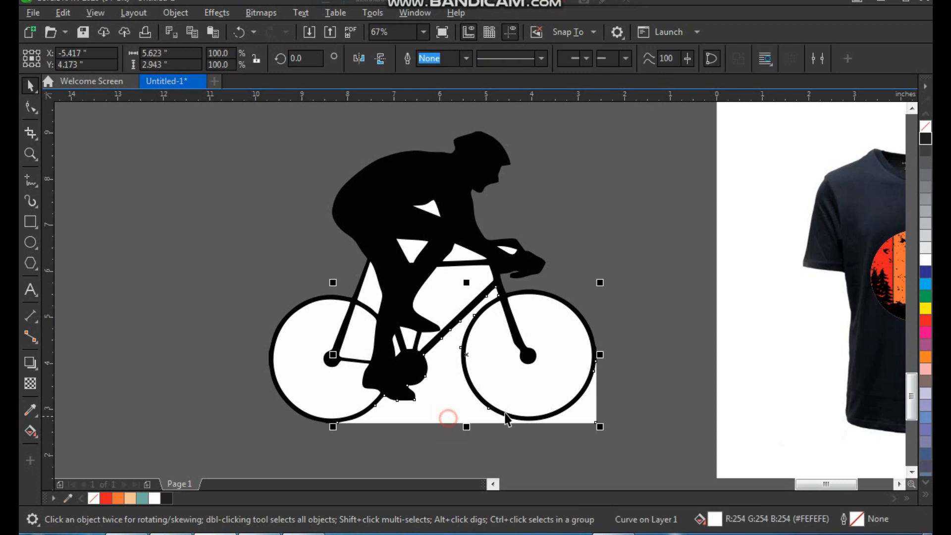
key("Delete")
Combine all the cyclist and bicycle pieces into a single curve so the enclosed white areas become transparent
left_click_drag(223, 449, 635, 135)
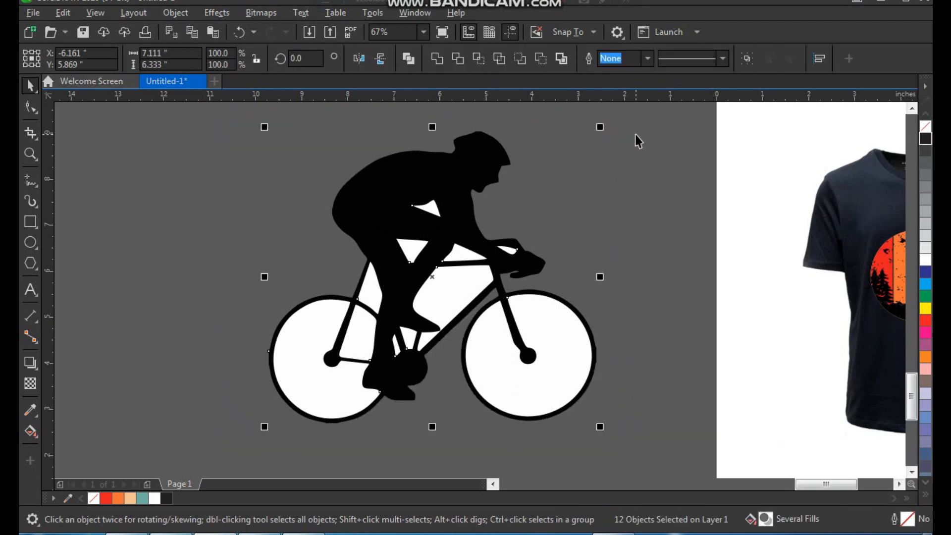
key("ctrl+l")
scroll(477, 225, "down", 3)
mouse_move(477, 225)
left_mouse_down()
mouse_move(489, 236)
mouse_move(495, 223)
left_mouse_up()
key("ctrl+z")
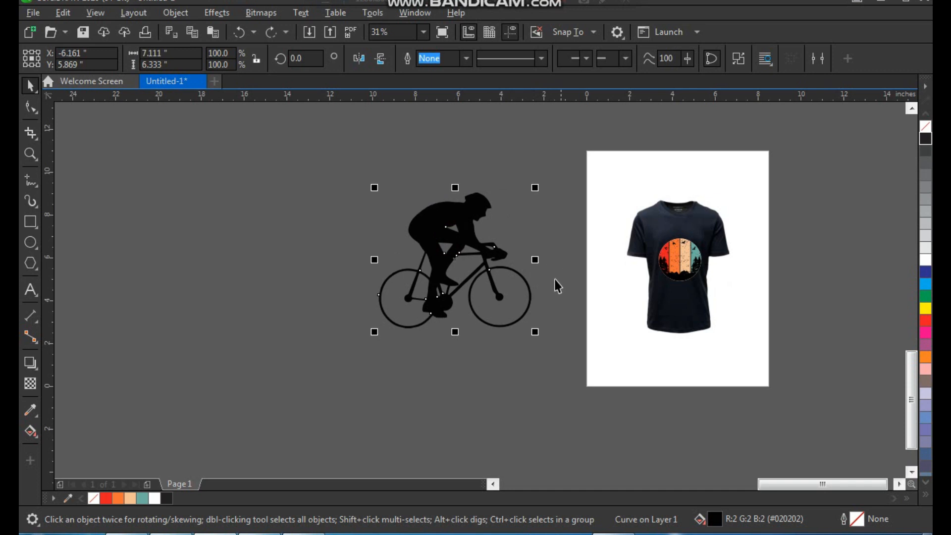
Move the cyclist onto the T-shirt, scale it down to about 0.61 by 0.55 inches and place it on the striped circle
left_click_drag(501, 291, 696, 303)
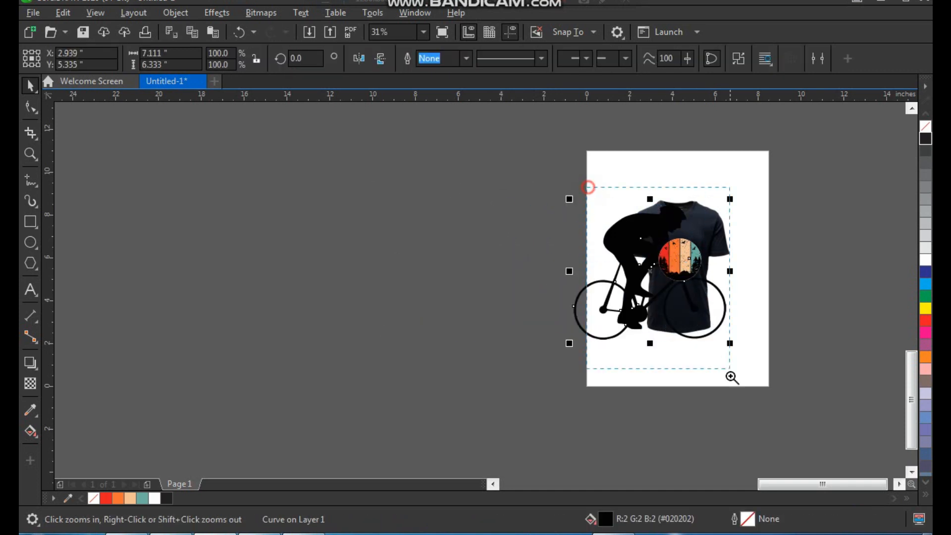
left_click(729, 364)
left_click_drag(624, 414, 479, 287)
scroll(479, 287, "up", 3)
key("space")
left_click_drag(426, 221, 606, 185)
Enlarge the cyclist to about 1.03 by 0.92 inches and position its wheels on the mountain tops
scroll(569, 264, "down", 1)
key("F2")
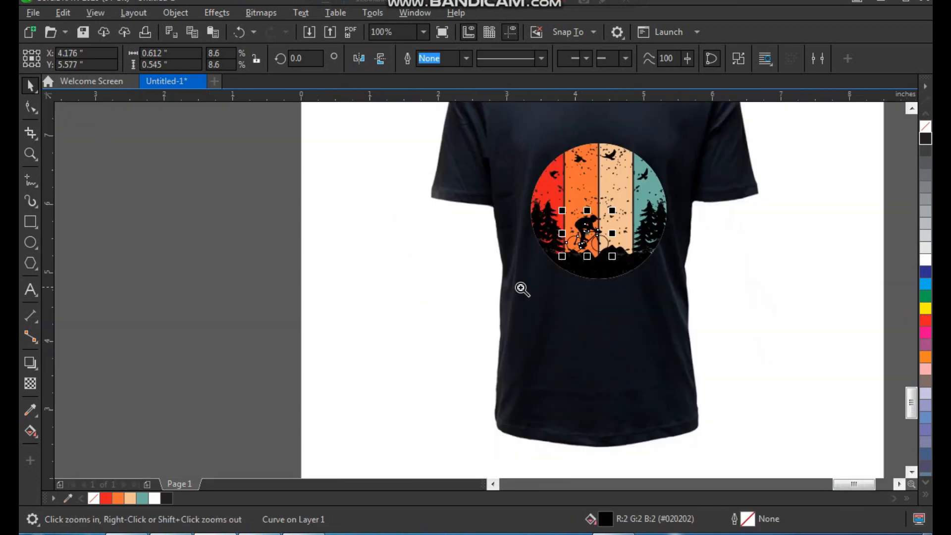
left_click_drag(517, 287, 678, 141)
left_click_drag(516, 281, 593, 214)
left_click_drag(513, 270, 509, 268)
scroll(485, 282, "down", 1)
scroll(531, 322, "up", 2)
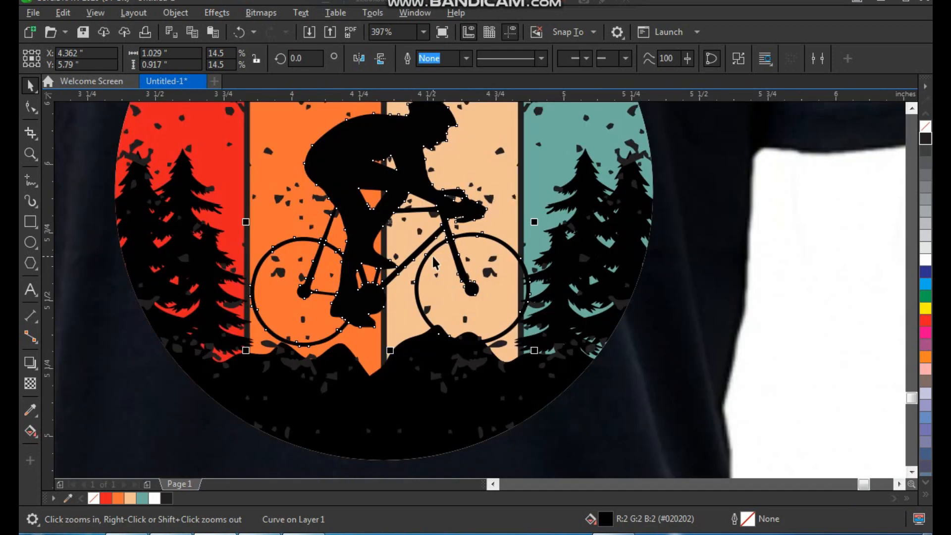
left_click_drag(435, 251, 433, 259)
scroll(478, 270, "down", 3)
Inspect the finished cyclist design on the T-shirt mockup up close
left_click(688, 271)
key("F2")
left_click_drag(609, 157, 351, 373)
left_click(464, 349)
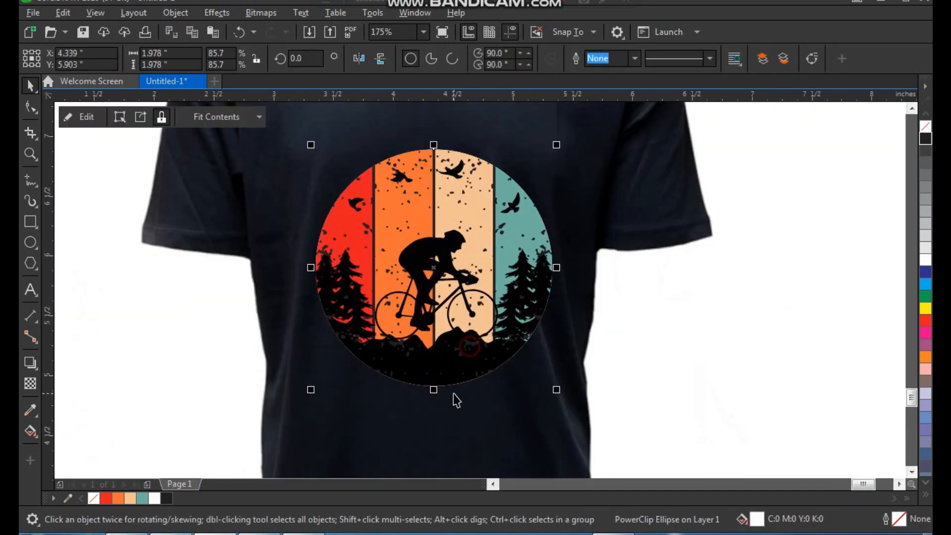
scroll(479, 334, "down", 2)
left_click(701, 290)
key("F2")
left_click_drag(647, 181, 392, 384)
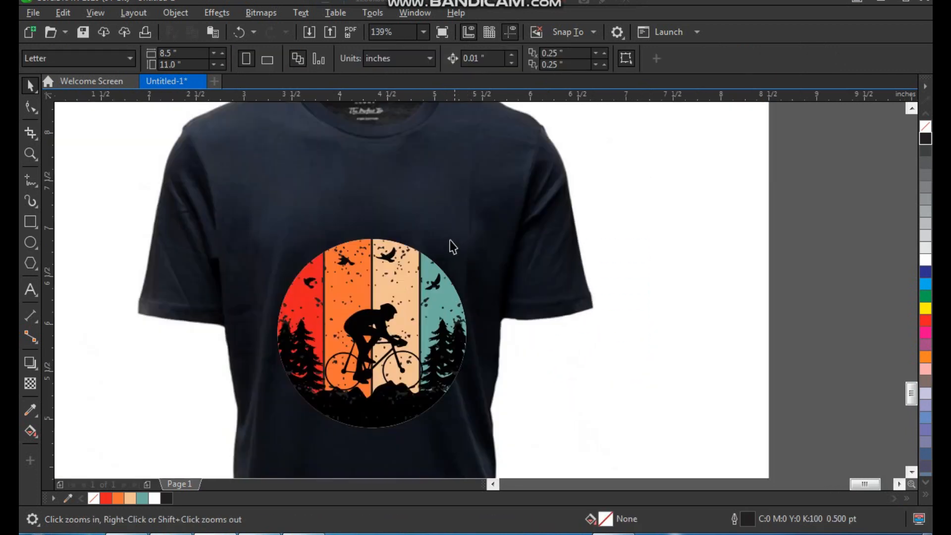
Add the artistic text "my retirement plan" above the striped circle on the T-shirt and fill it white
key("F8")
left_click(351, 205)
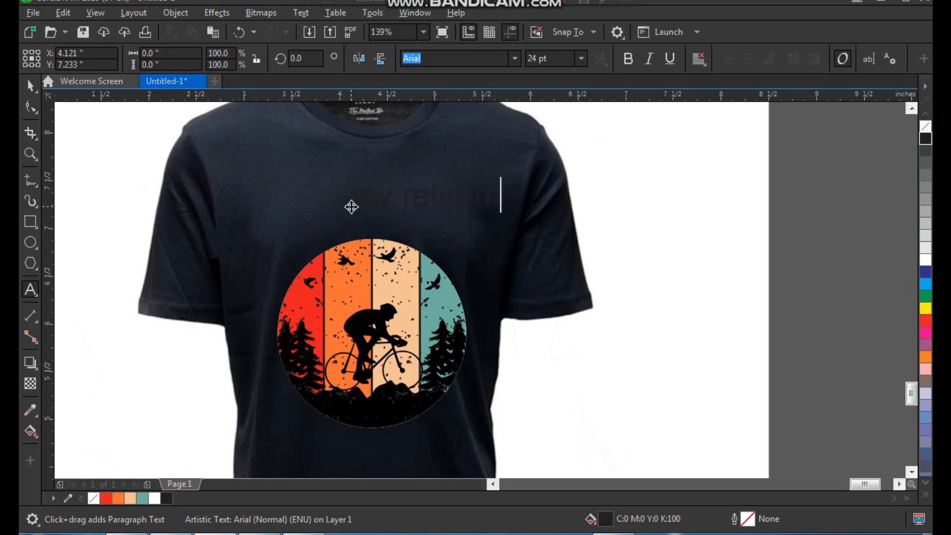
key("ctrl+space")
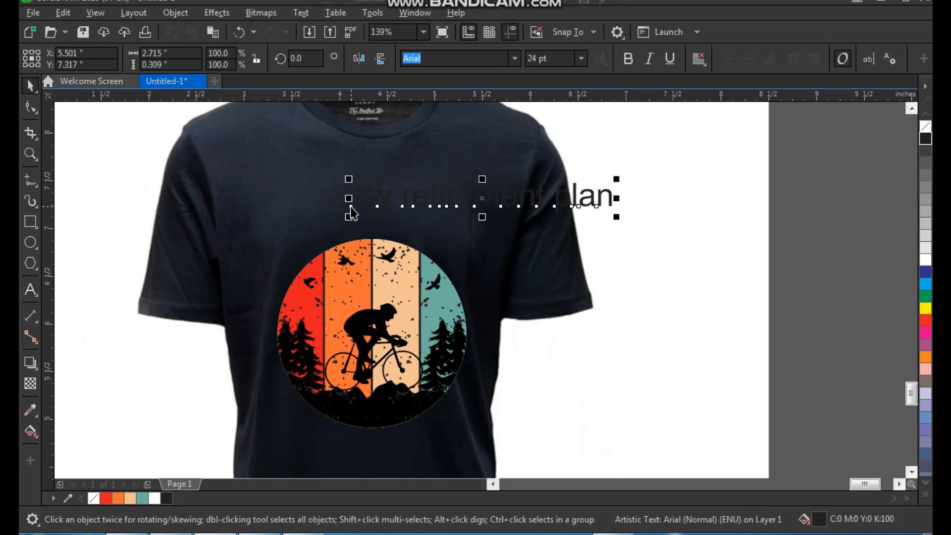
left_click(926, 260)
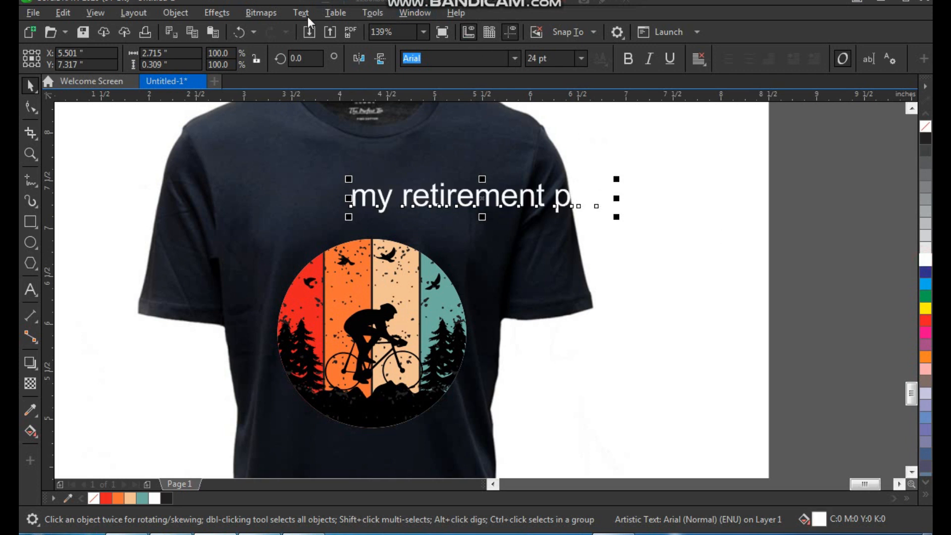
Convert the "my retirement plan" text to uppercase, shrink it to about 16.8 pt and place it above the circle
left_click(301, 12)
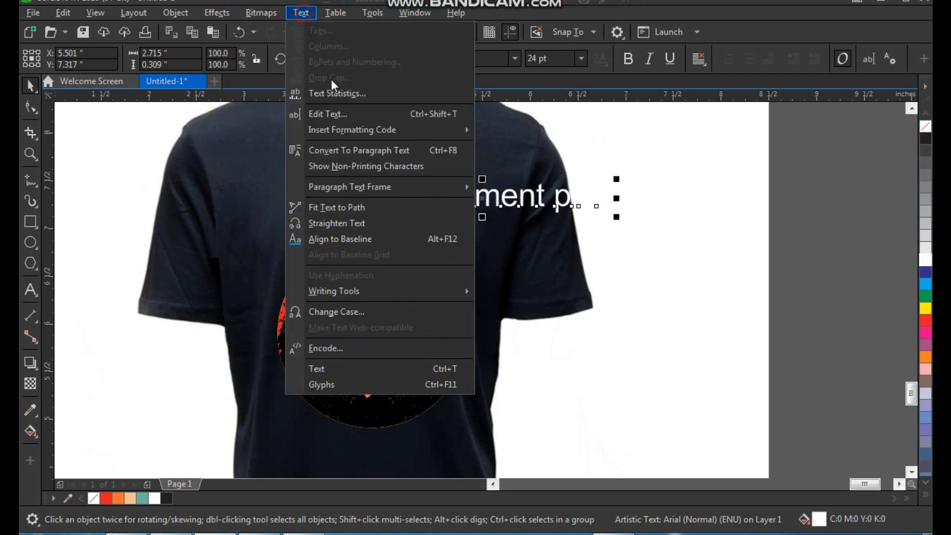
left_click(362, 311)
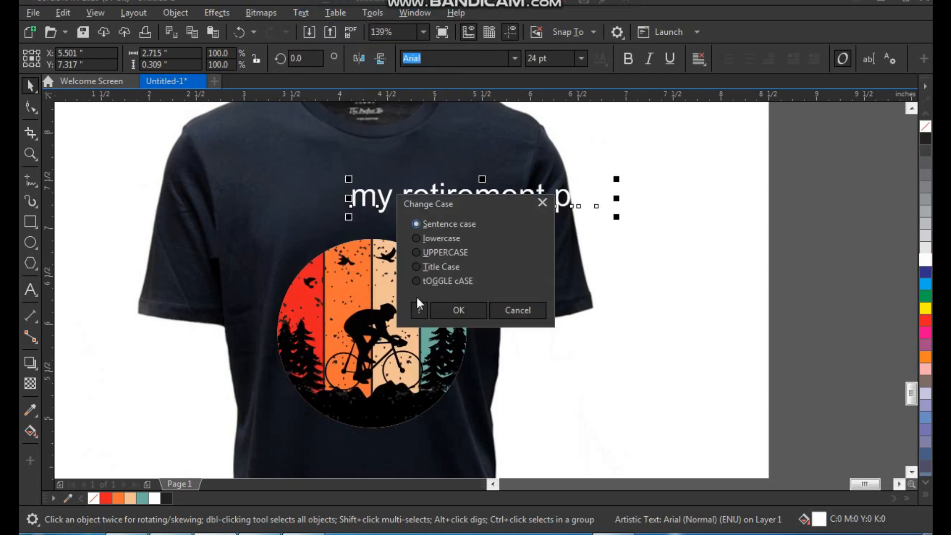
left_click(459, 311)
left_click_drag(705, 210, 601, 202)
left_click_drag(503, 198, 423, 198)
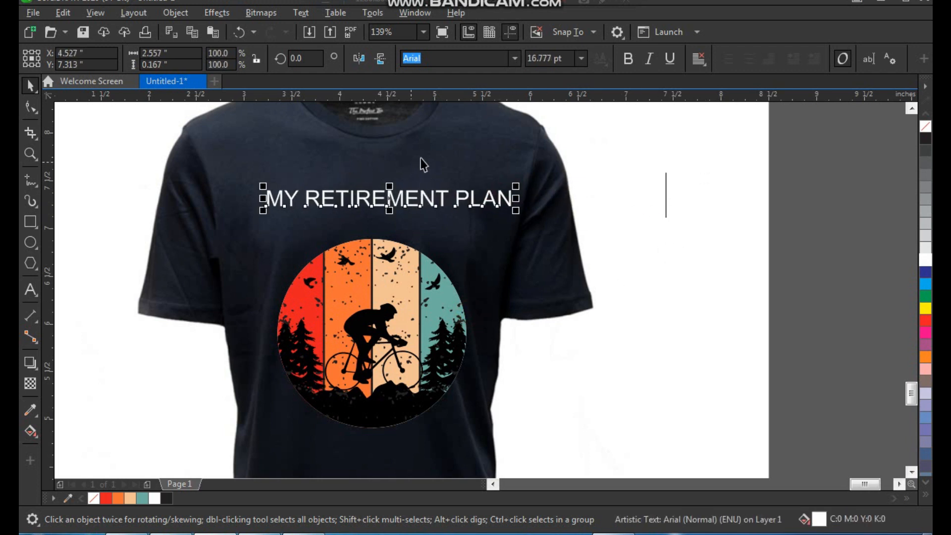
Set the retirement slogan in ContextBlackCondSSi, fill it with the design's light peach colour and shift it slightly toward the circle's centre
left_click(514, 59)
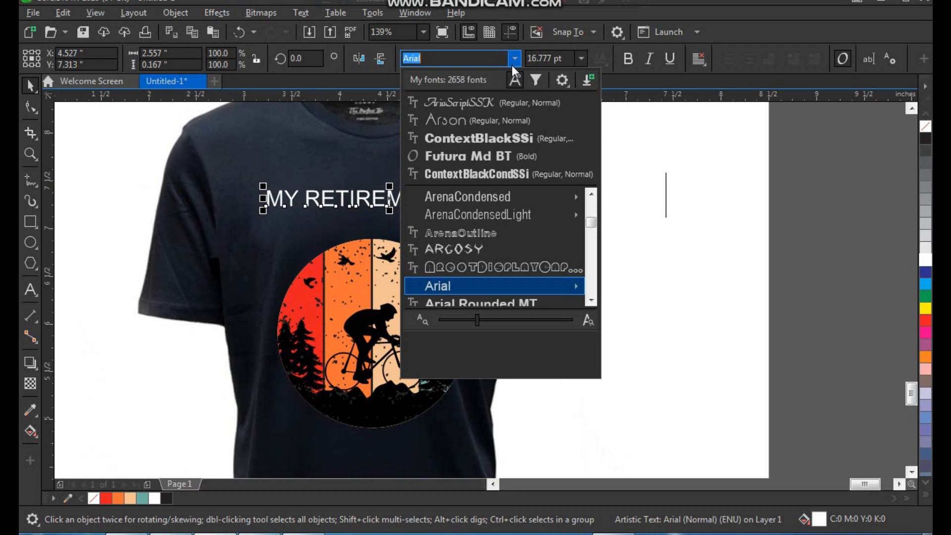
left_click(493, 172)
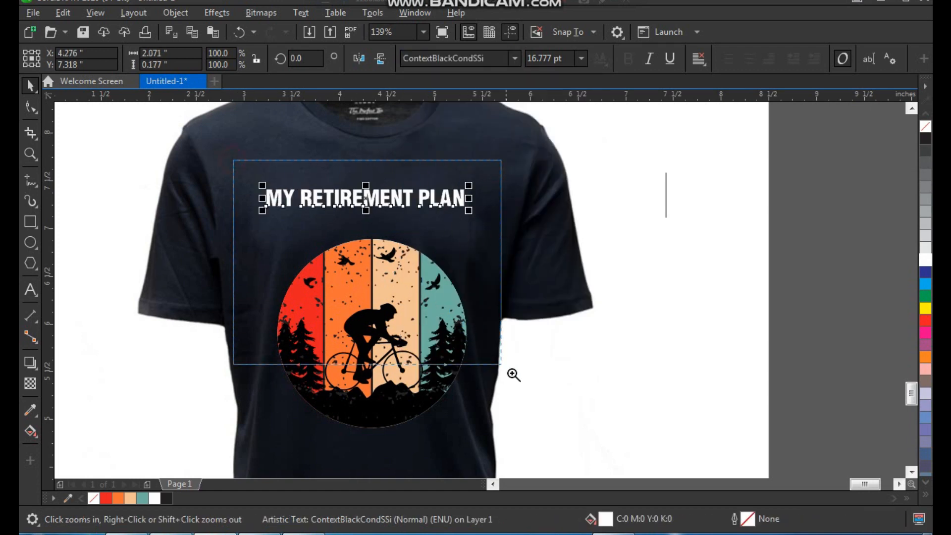
left_click(486, 380)
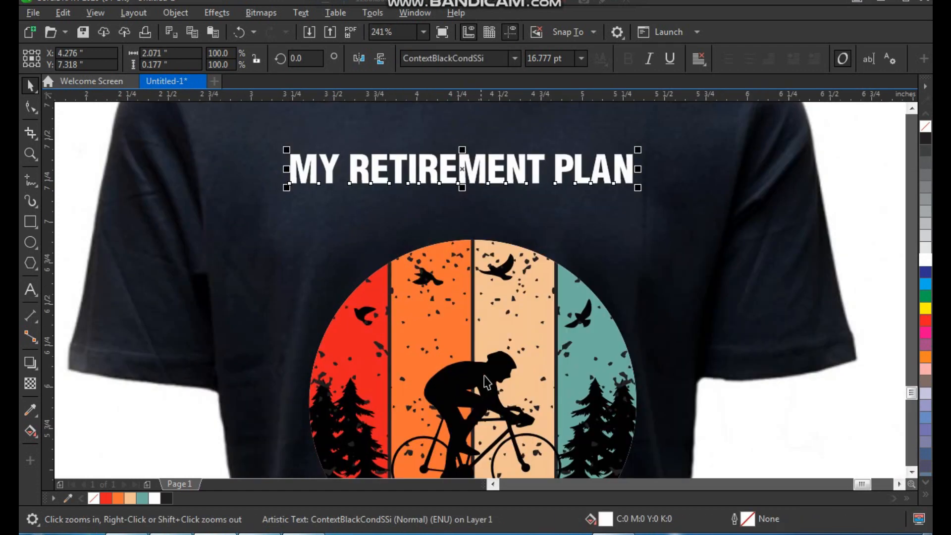
left_click(129, 498)
mouse_move(515, 177)
left_mouse_down()
mouse_move(529, 169)
mouse_move(504, 184)
left_mouse_up()
key("z")
key("space")
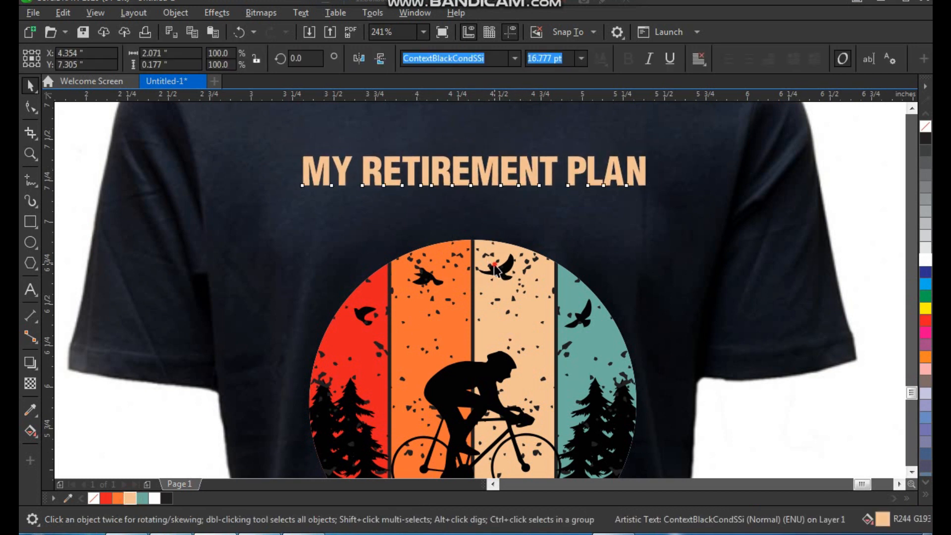
Fit the retirement slogan to the upper edge of the striped circle as its path
left_click(497, 268, "shift")
left_click(472, 122)
left_click(492, 173)
left_click(492, 266, "shift")
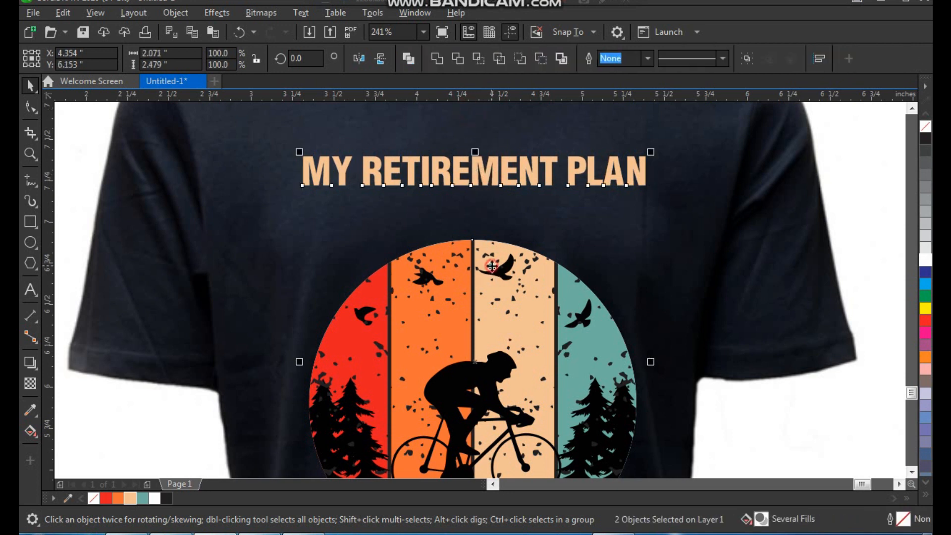
left_click(304, 13)
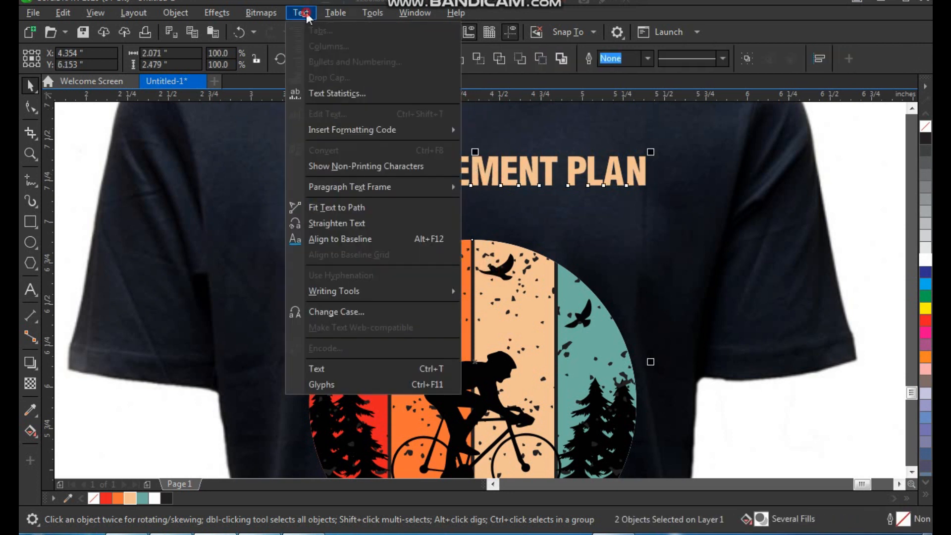
left_click(341, 208)
Raise the arched retirement slogan slightly to leave a gap between its letters and the circle's edge
key("z")
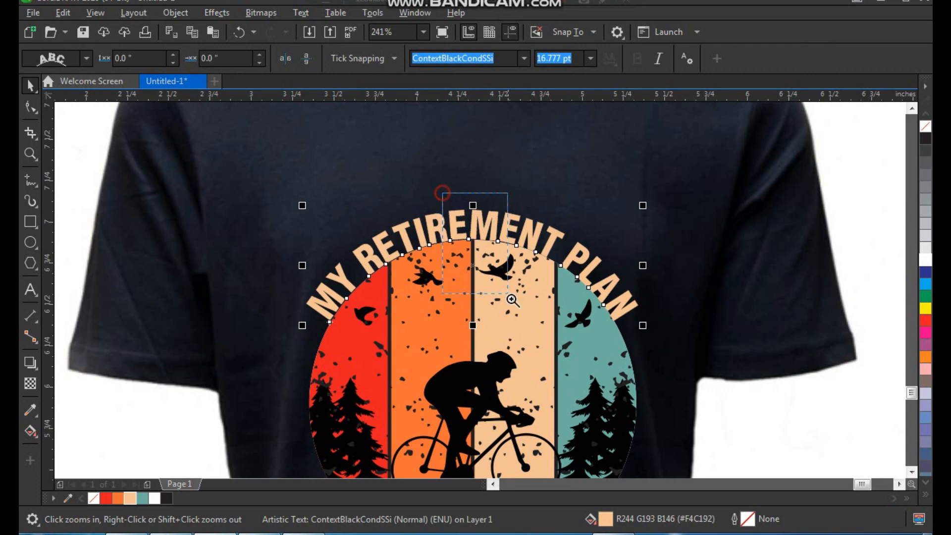
left_click_drag(504, 292, 512, 301)
left_click_drag(517, 229, 515, 190)
scroll(469, 191, "down", 2)
key("F2")
left_click_drag(289, 139, 689, 498)
scroll(497, 236, "down", 1)
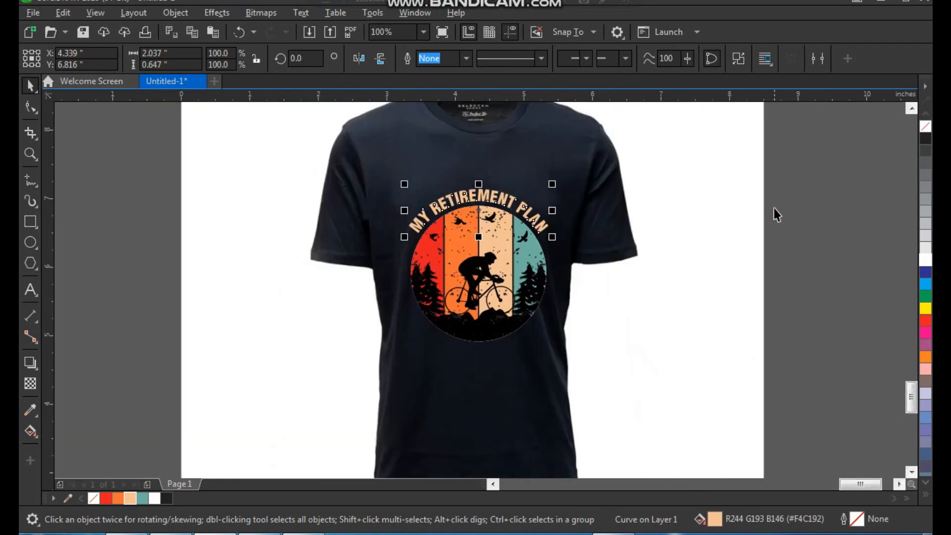
Add the two-line artistic text "I plan on cycling" below the circle on the T-shirt and fill it white
key("F2")
left_click_drag(705, 155, 377, 443)
key("F8")
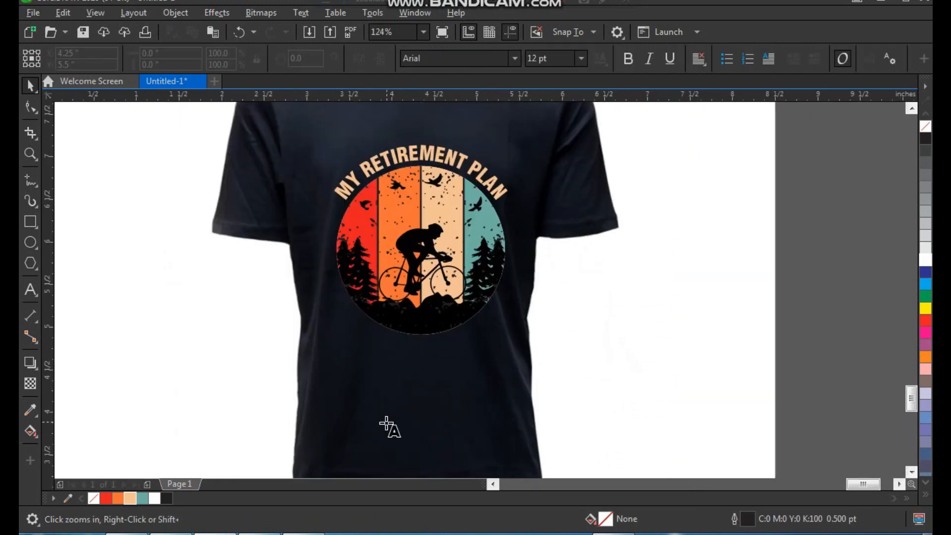
left_click(384, 419)
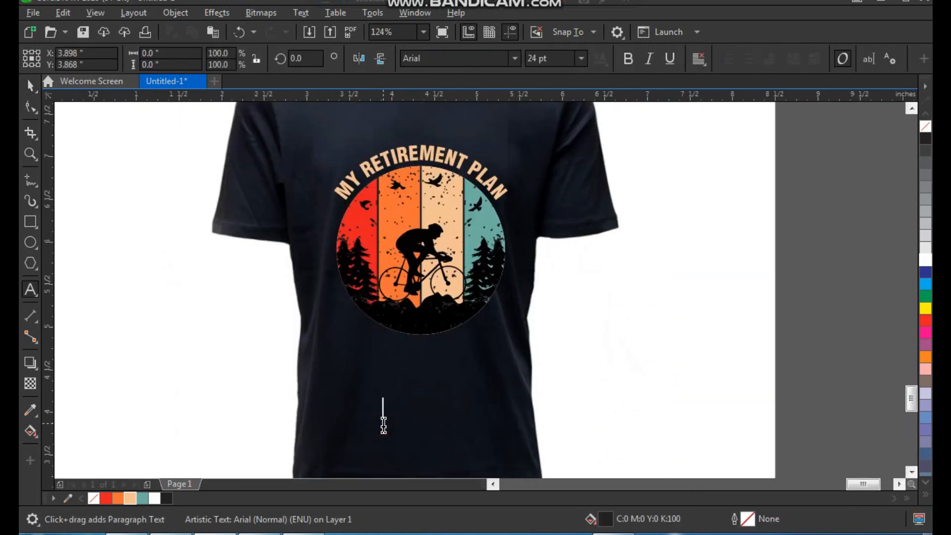
type("I plan on")
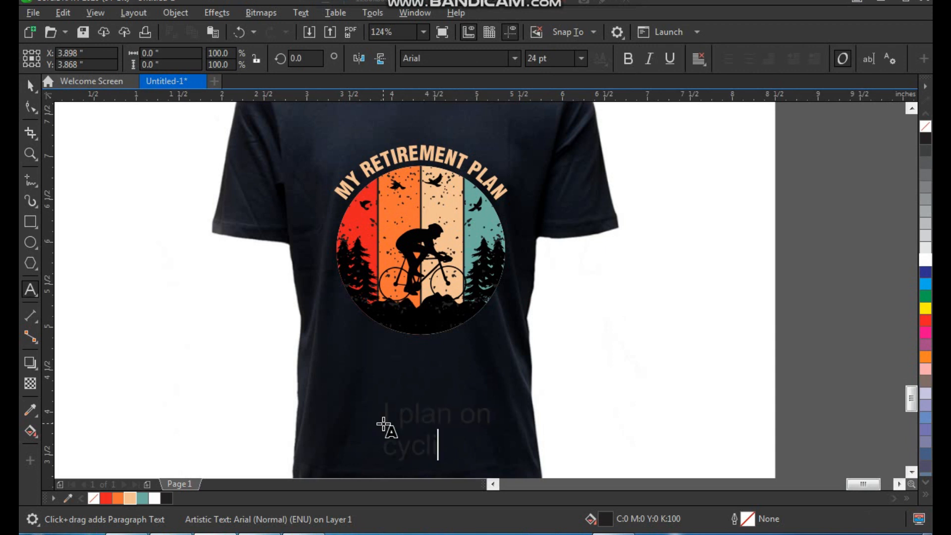
key("ctrl+space")
key("F2")
left_click_drag(351, 312, 594, 508)
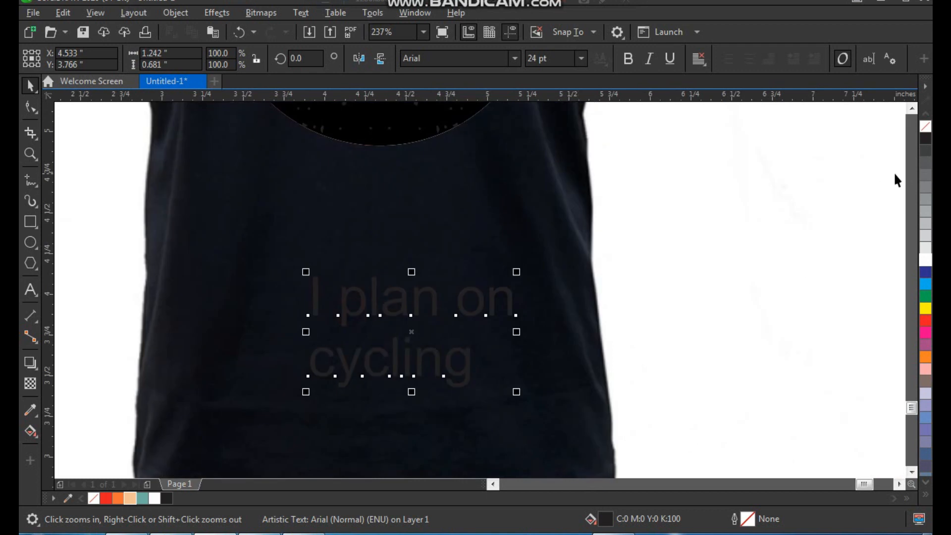
left_click(927, 254)
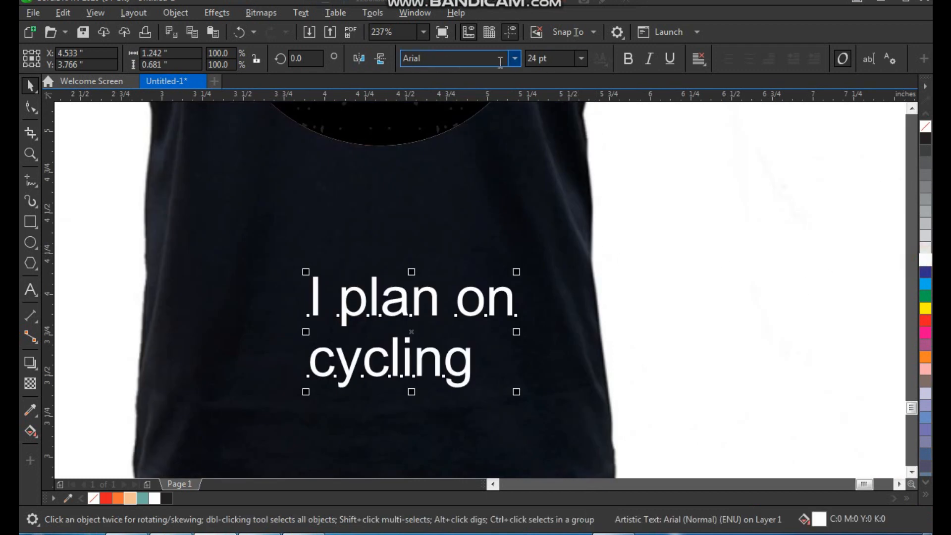
Set the two-line cycling text in bold Futura Md BT and move it up beneath the circle
left_click(518, 61)
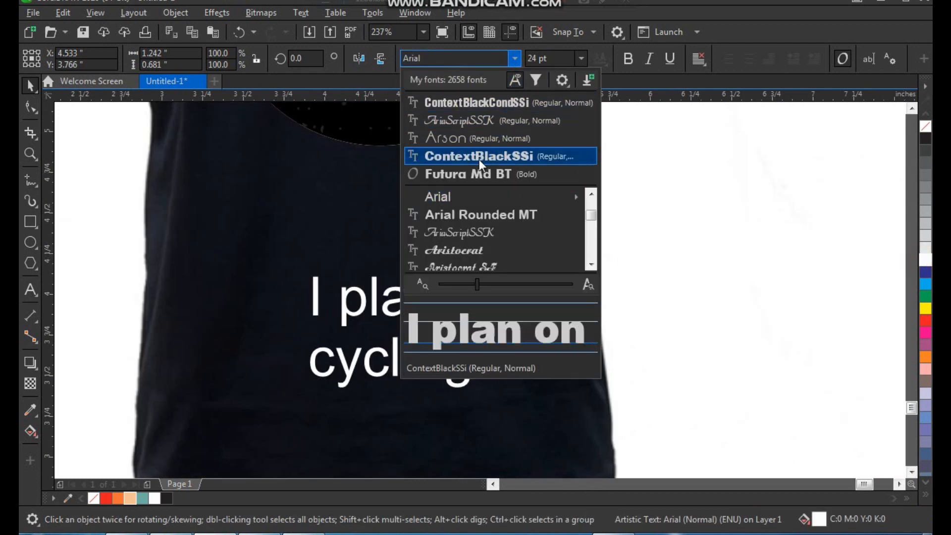
left_click(474, 174)
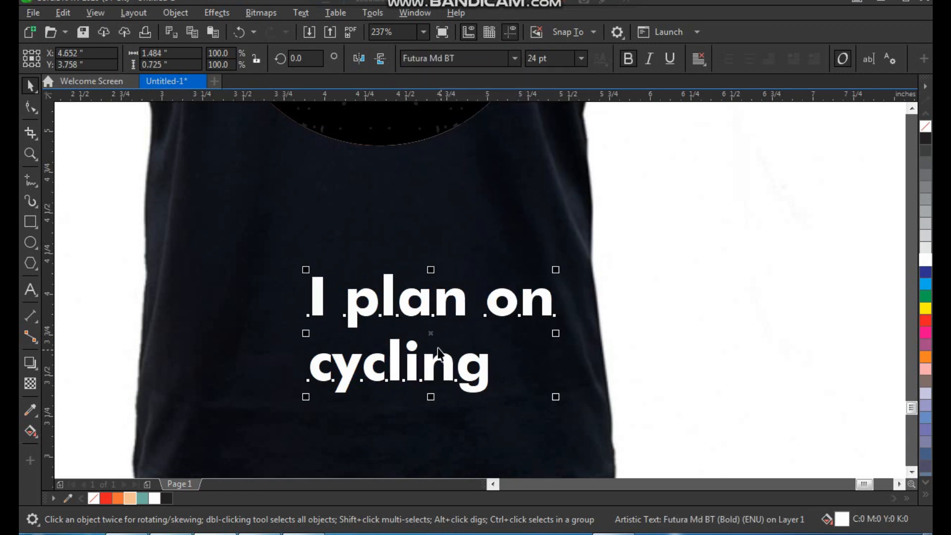
left_click_drag(452, 317, 417, 237)
Convert the two-line cycling text to uppercase and shift it closer beneath the circle
left_click(313, 14)
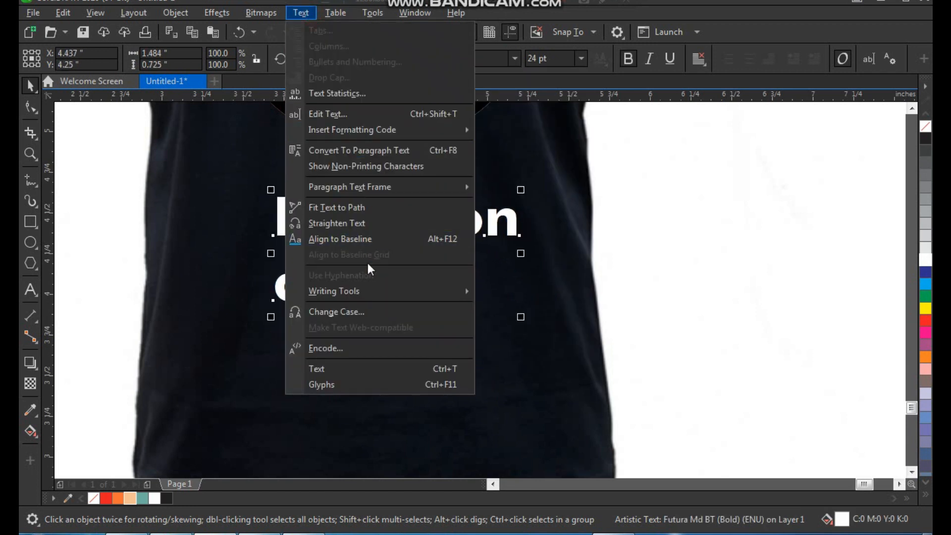
left_click(364, 306)
left_click(458, 310)
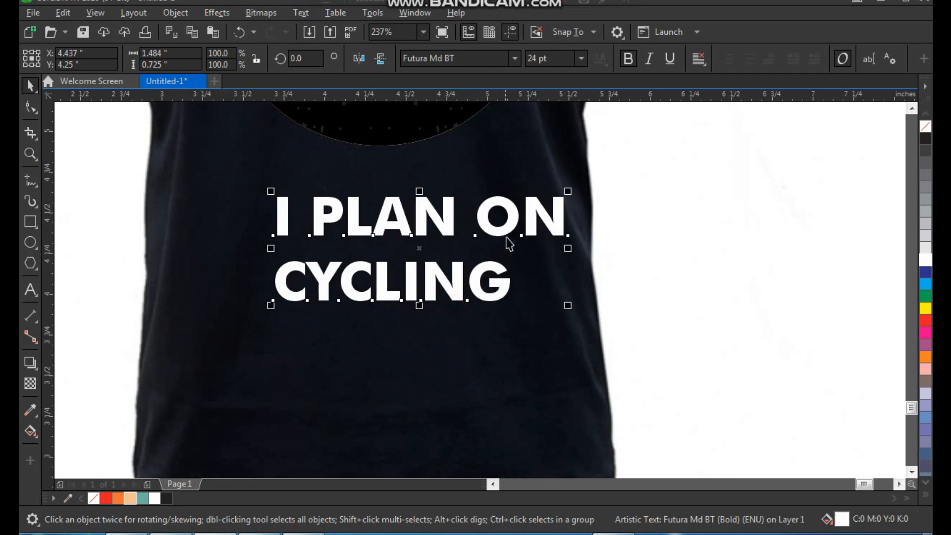
left_click_drag(508, 222, 435, 198)
Break the cycling text apart into separate lines and set "I PLAN ON" in ContextBlackCondSSi
left_click(176, 12)
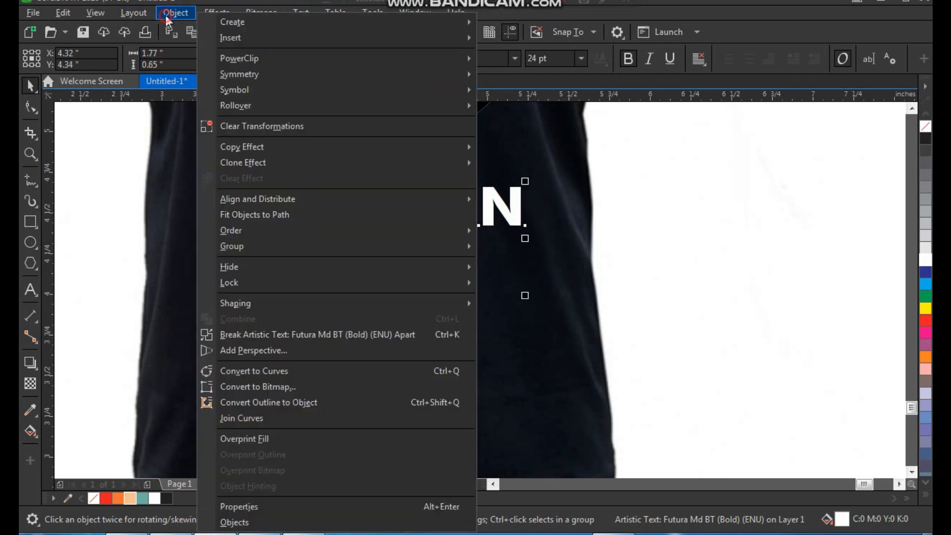
left_click(319, 335)
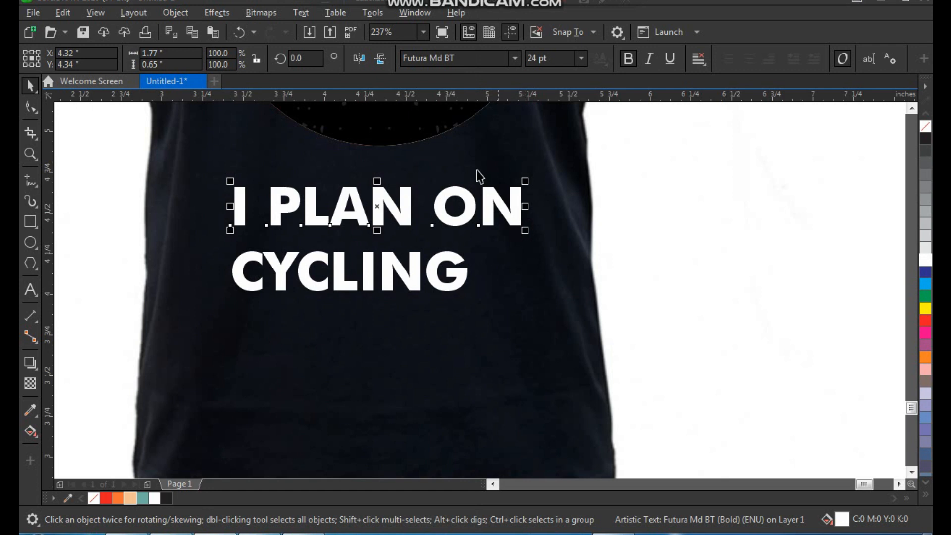
left_click(466, 59)
left_click(516, 58)
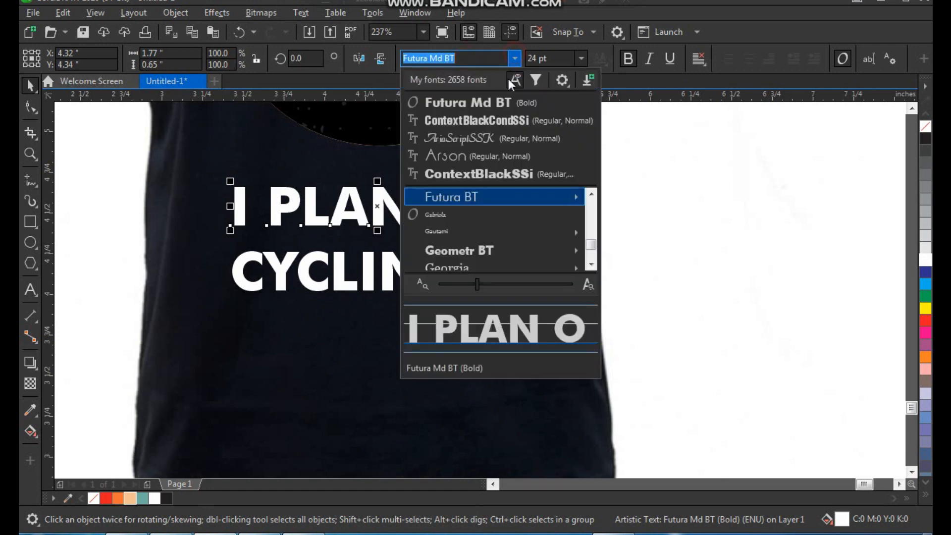
left_click(483, 127)
Shrink "I PLAN ON" to about 16.9 pt, centre it just beneath the circle and fill it with the design's teal
left_click_drag(447, 235, 389, 213)
left_click(416, 135, "shift")
key("c")
left_click(658, 189)
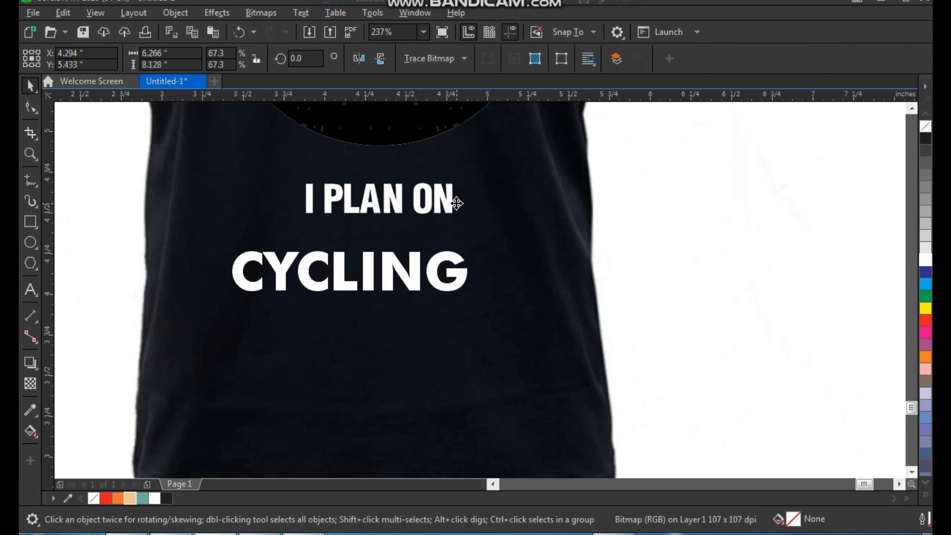
left_click_drag(451, 211, 450, 196)
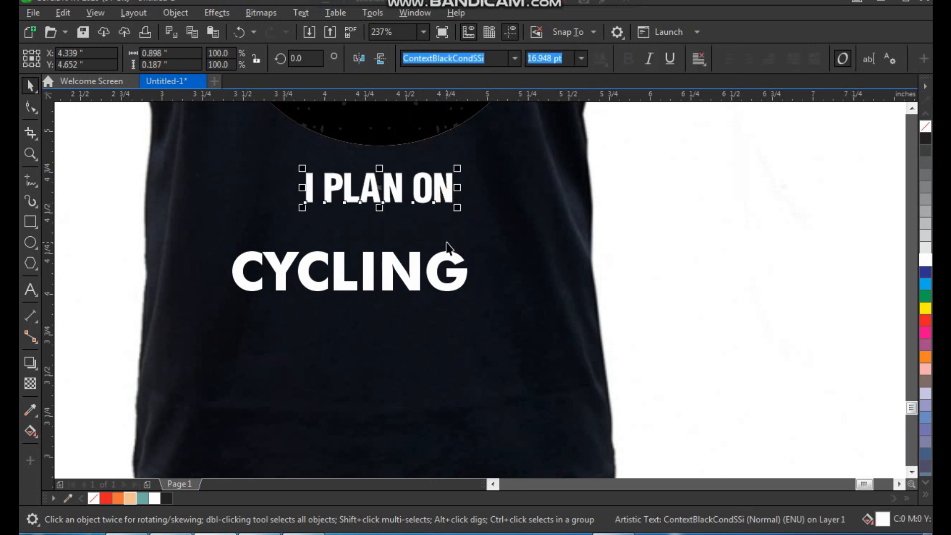
left_click(142, 499)
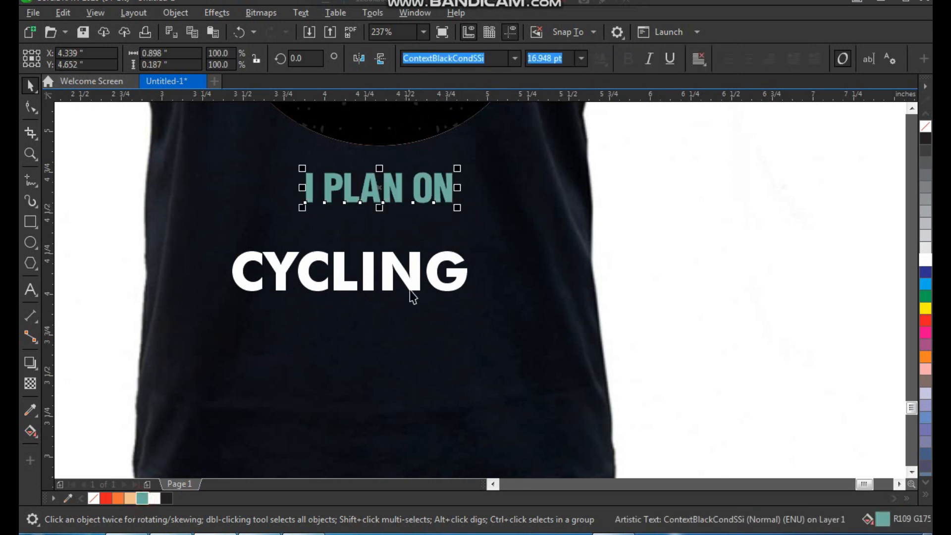
Enlarge "CYCLING" to about 31.9 pt and centre it horizontally directly under "I PLAN ON"
left_click_drag(451, 297, 477, 270)
key("z")
left_click_drag(512, 186, 574, 309)
left_click_drag(336, 347, 452, 356)
left_click(199, 142, "shift")
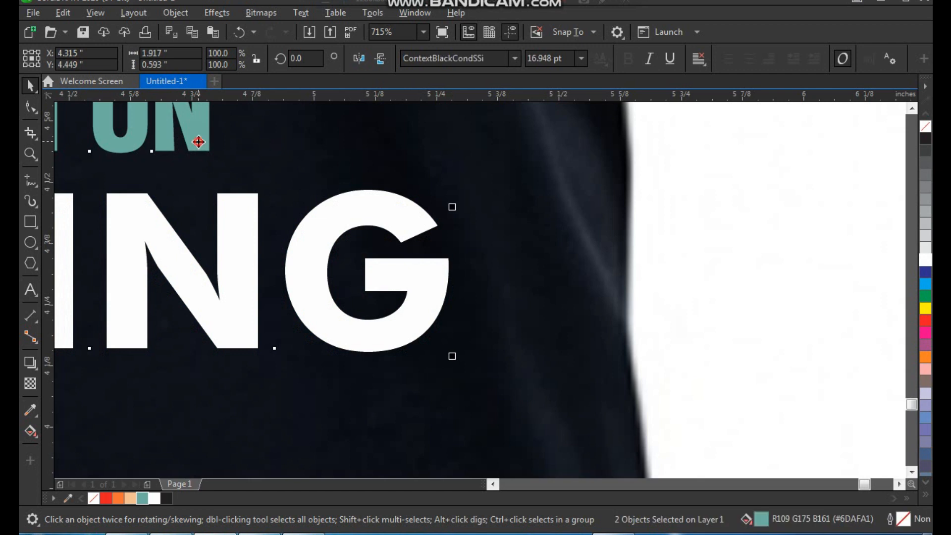
key("c")
Move both lower text lines slightly up toward the circle and fill "CYCLING" with the design's red
scroll(406, 300, "down", 2)
left_click(526, 261)
key("F2")
left_click_drag(504, 176, 166, 375)
left_click(423, 239)
left_click(424, 292, "shift")
left_click_drag(438, 316, 439, 301)
left_click(442, 388)
left_click(435, 335)
left_click(108, 498)
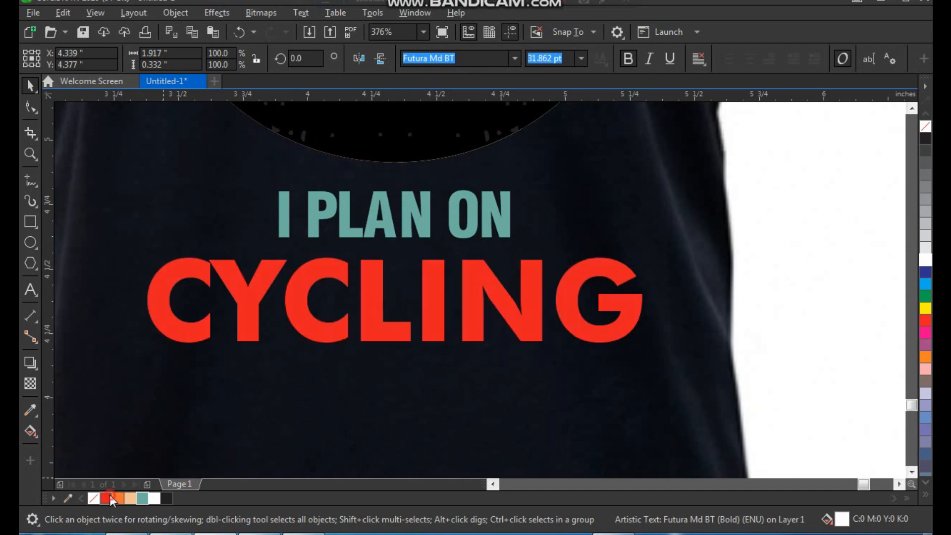
Group the circle artwork with all slogan lines and move the group slightly up on the T-shirt
scroll(376, 313, "down", 2)
left_click(563, 255)
scroll(476, 293, "down", 1)
key("F2")
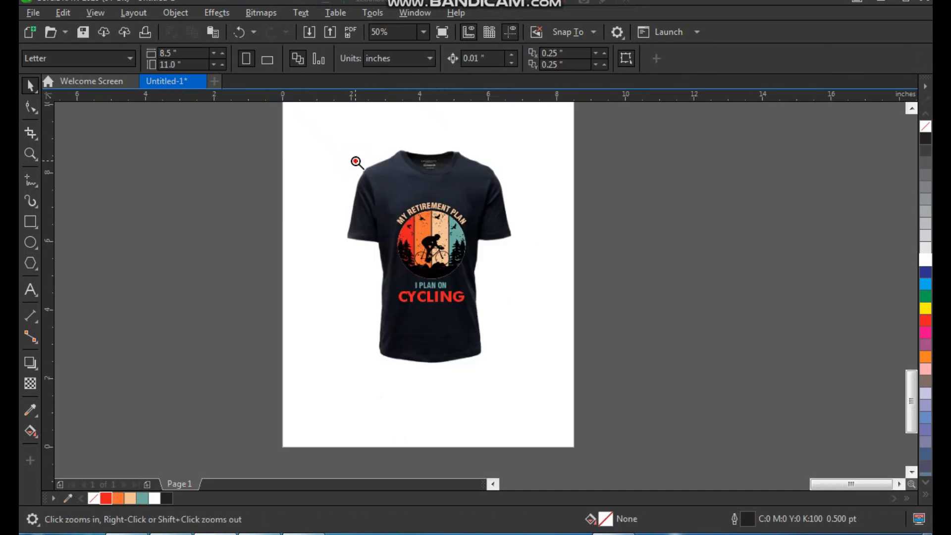
left_click_drag(357, 161, 556, 394)
left_click_drag(547, 142, 356, 354)
key("ctrl+g")
key("F2")
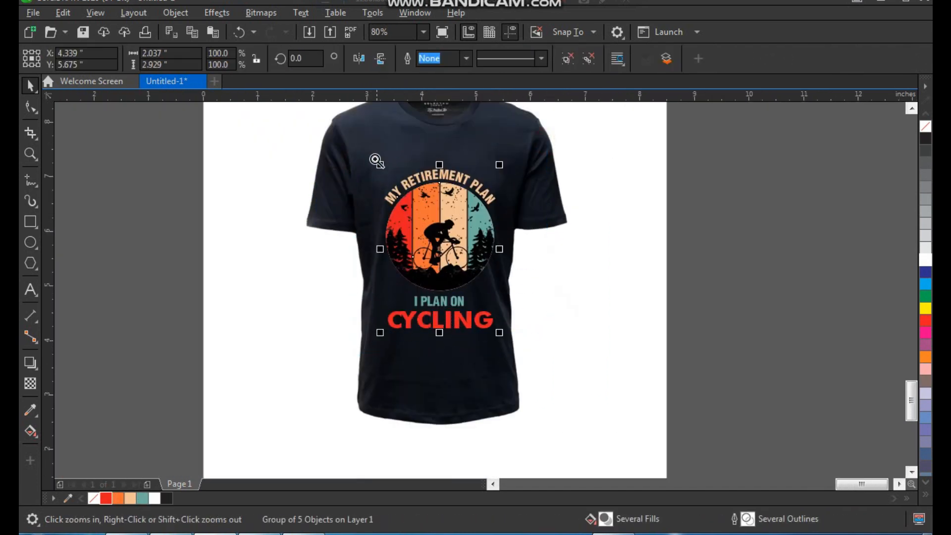
left_click_drag(349, 141, 568, 409)
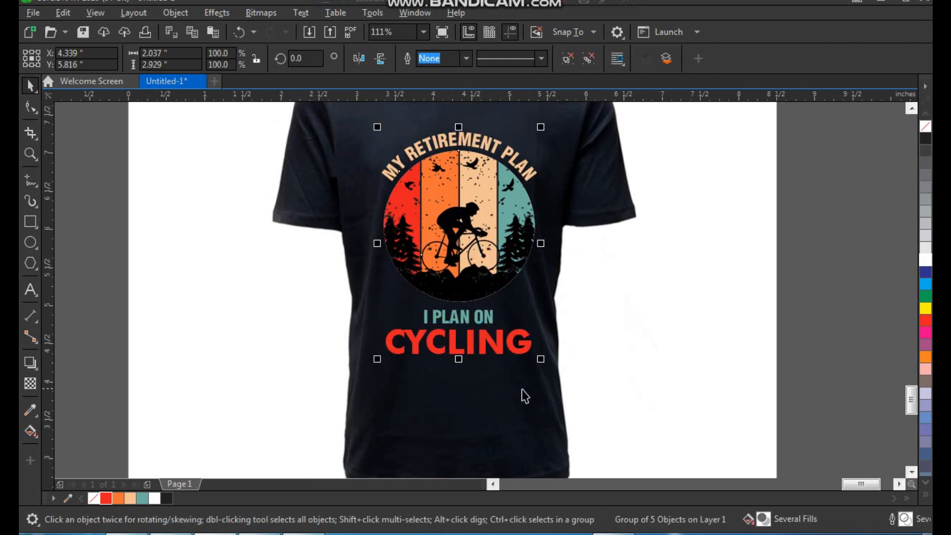
Inspect the completed slogan and cyclist design on the whole T-shirt mockup
left_click(522, 391)
scroll(524, 286, "down", 3)
left_click(623, 165)
key("F2")
left_click_drag(620, 163, 352, 428)
key("F2")
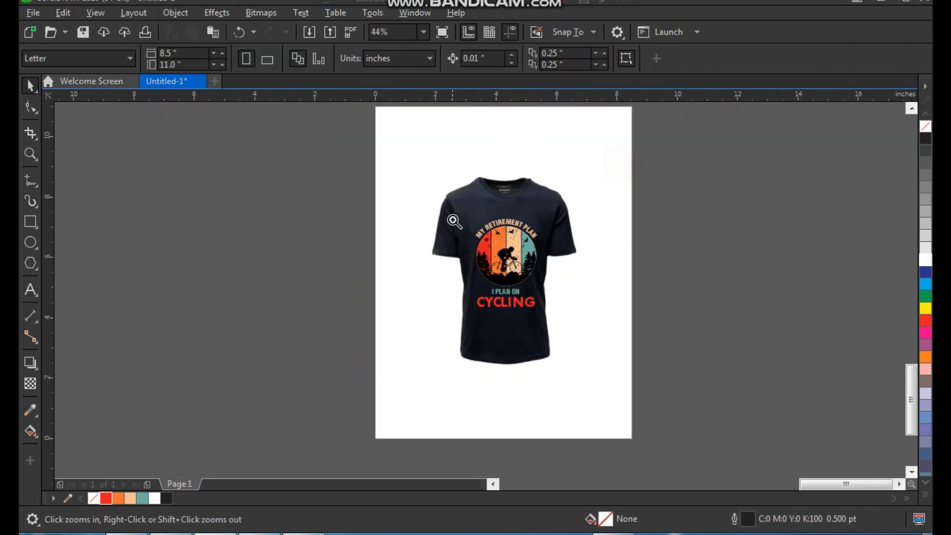
left_click_drag(415, 154, 619, 398)
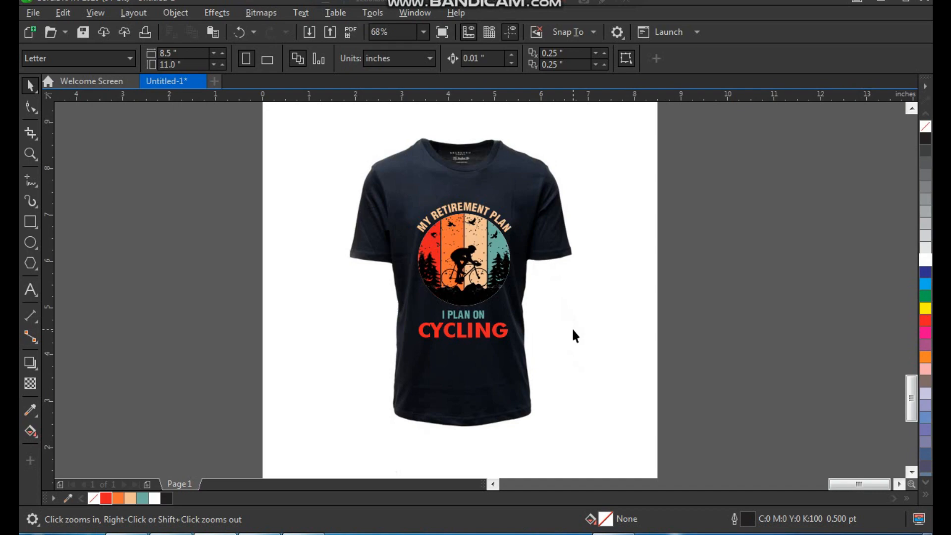